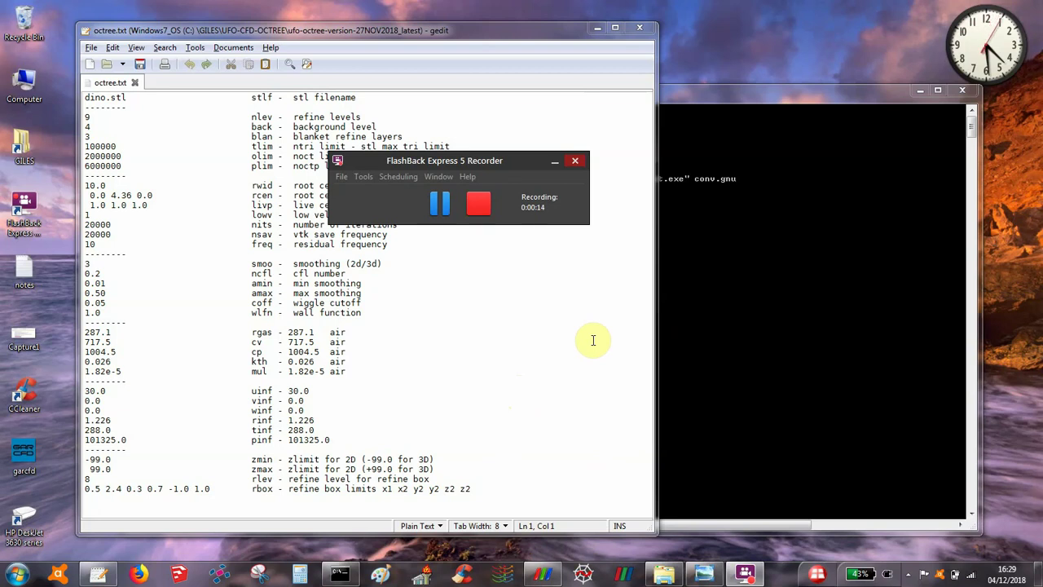
Switch to ParaView and examine the octree domain around the car from several angles, finishing with the side view.
click(535, 573)
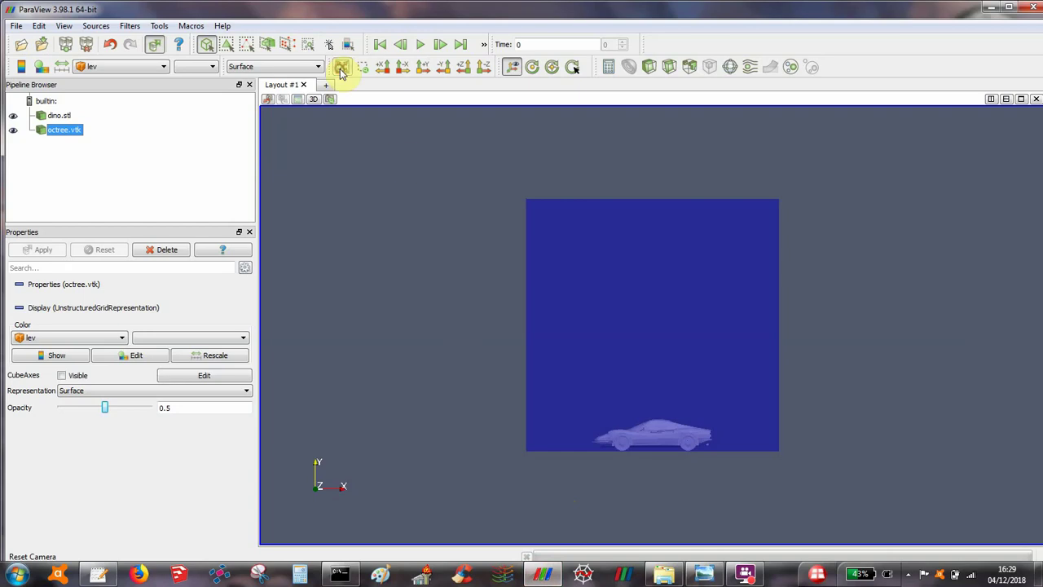
right_drag(402, 236, 385, 330)
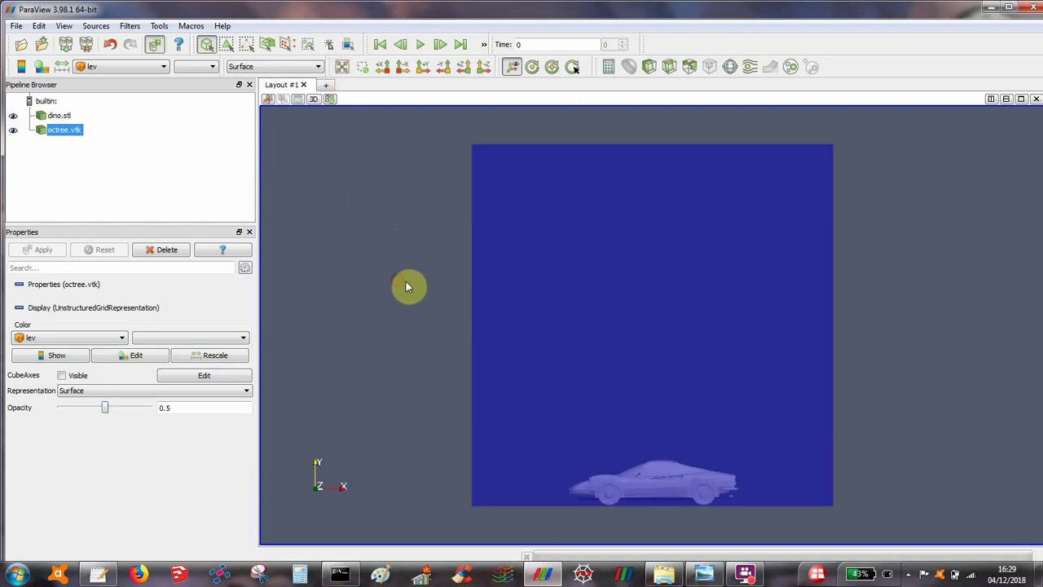
drag(408, 286, 484, 317)
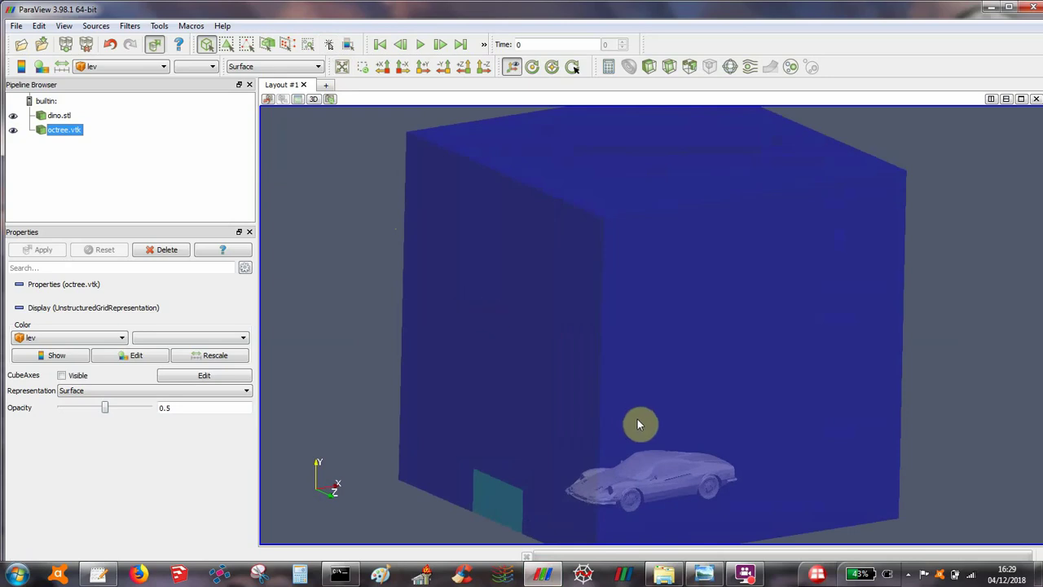
click(363, 65)
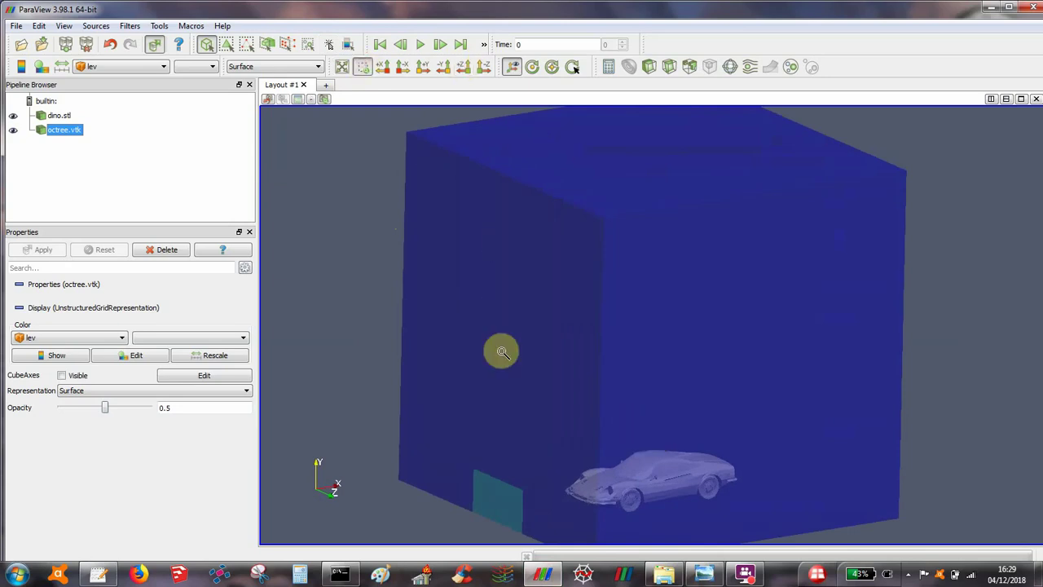
drag(502, 389, 774, 523)
right_drag(715, 360, 712, 252)
right_drag(708, 317, 707, 284)
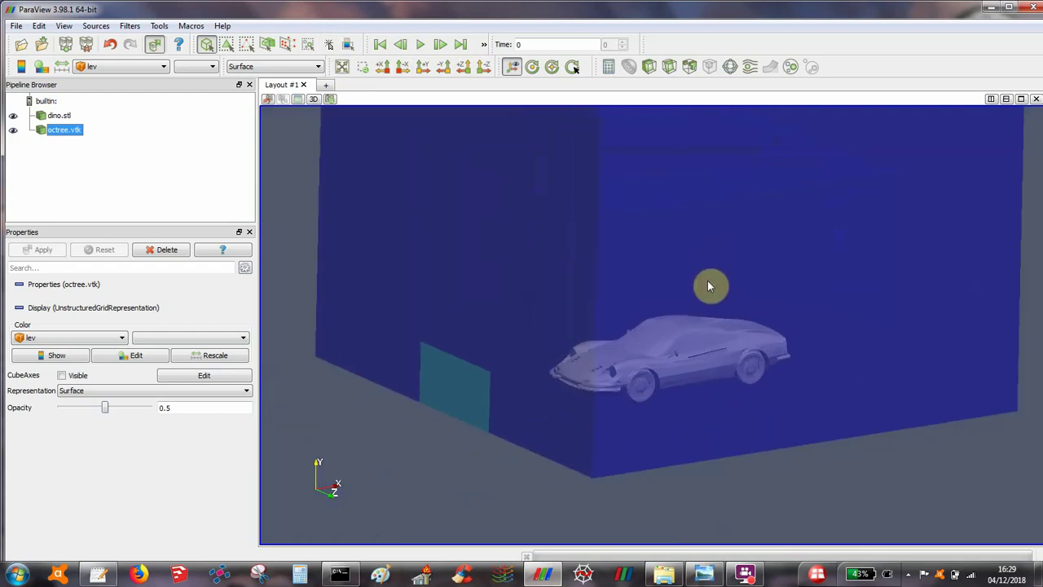
drag(707, 285, 623, 260)
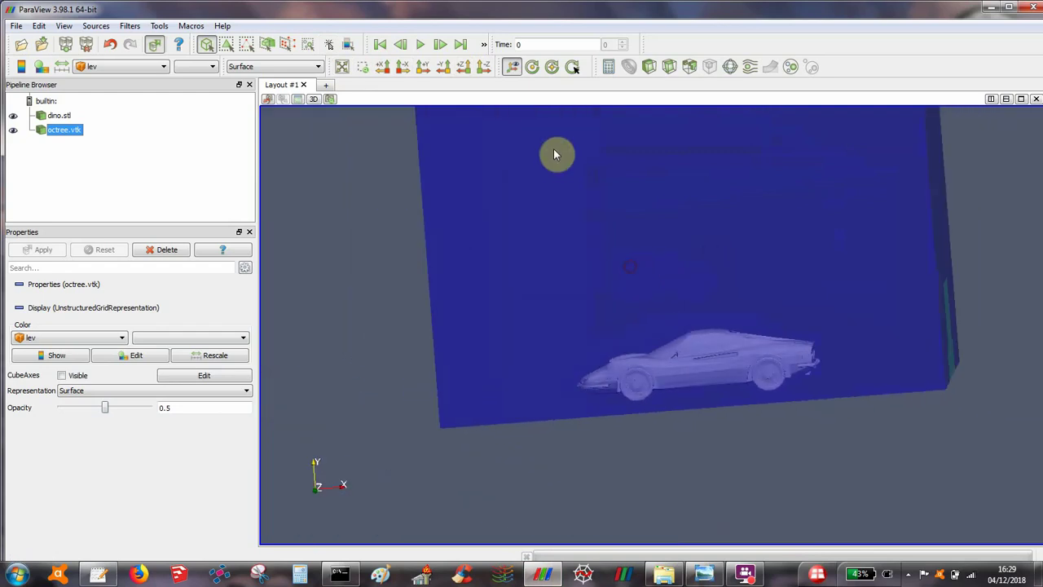
click(484, 66)
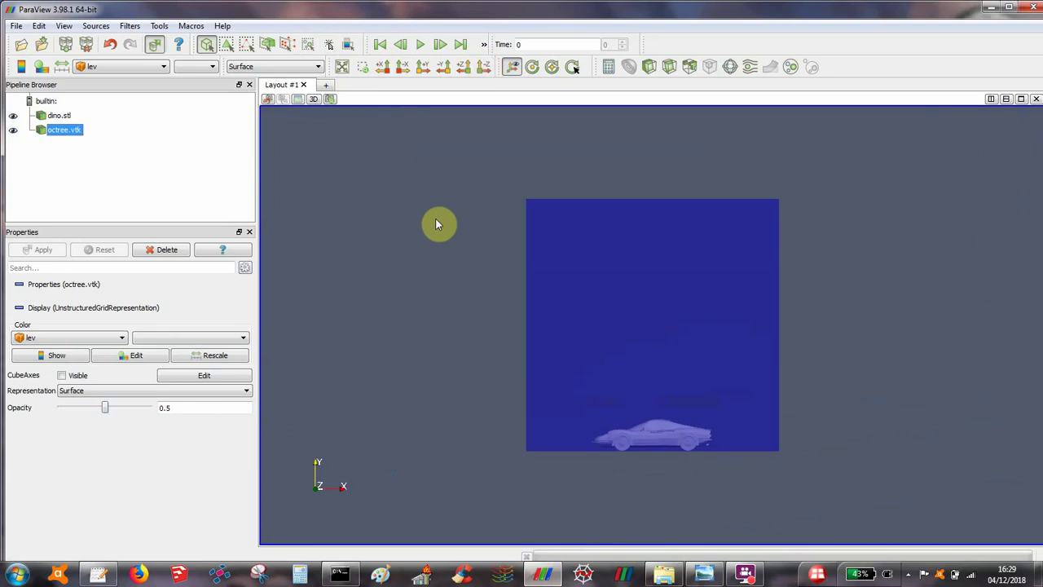
right_drag(435, 218, 422, 334)
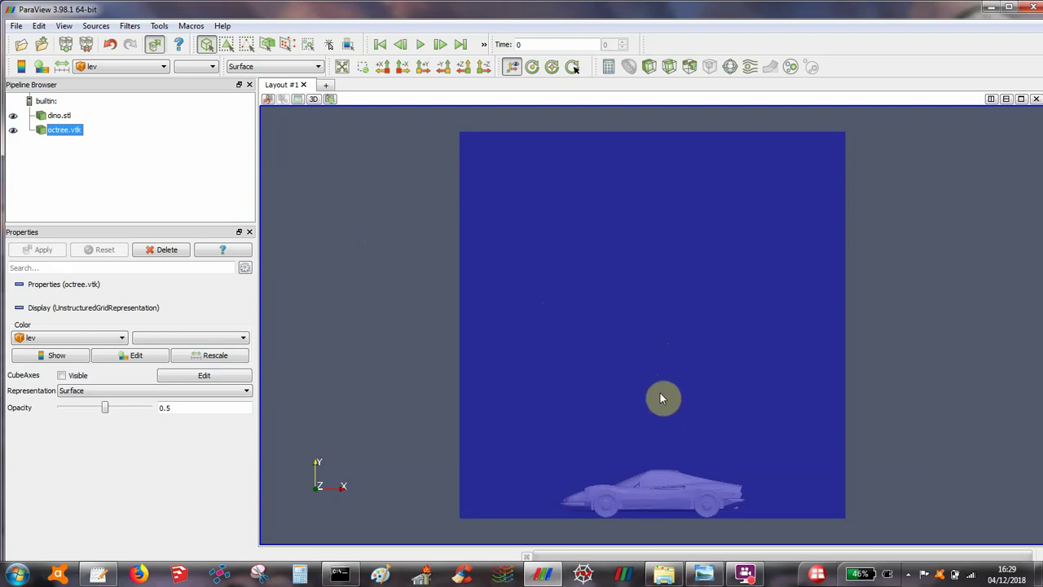
Review the mesh, solver, flow and refine box settings in octree.txt in gedit, comparing them with the domain in ParaView.
click(96, 576)
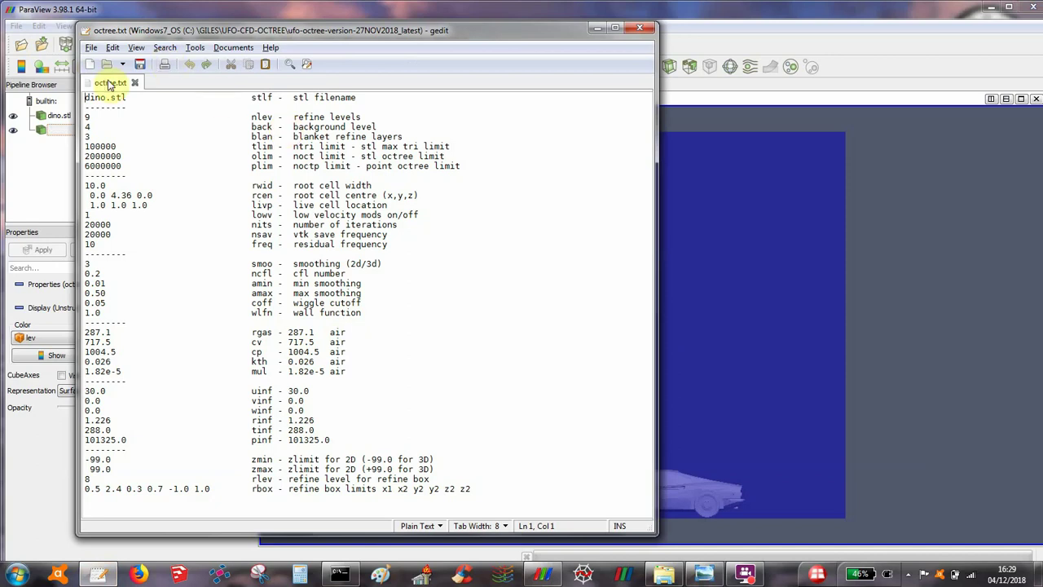
drag(170, 37, 253, 44)
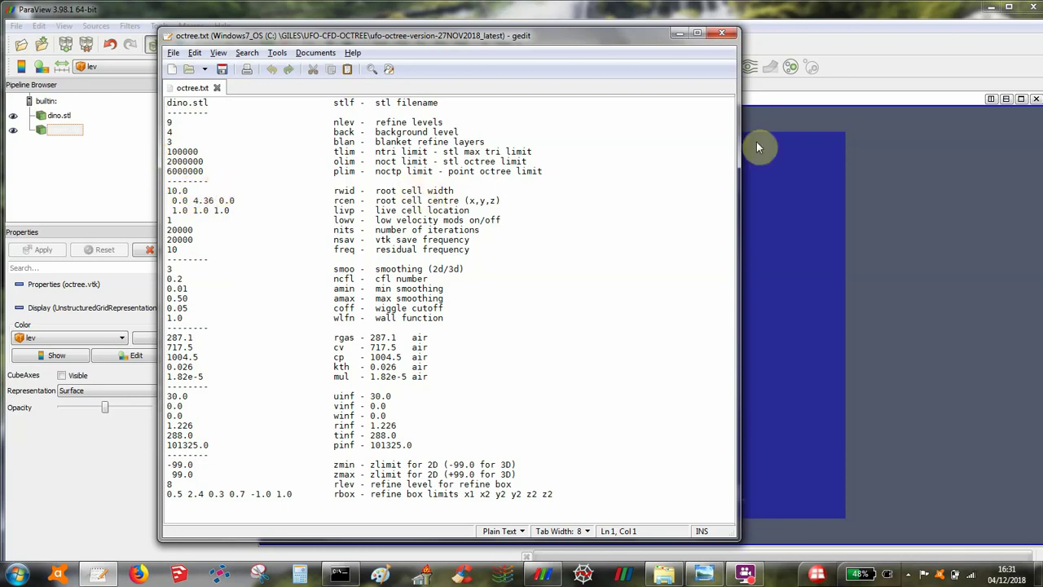
click(917, 176)
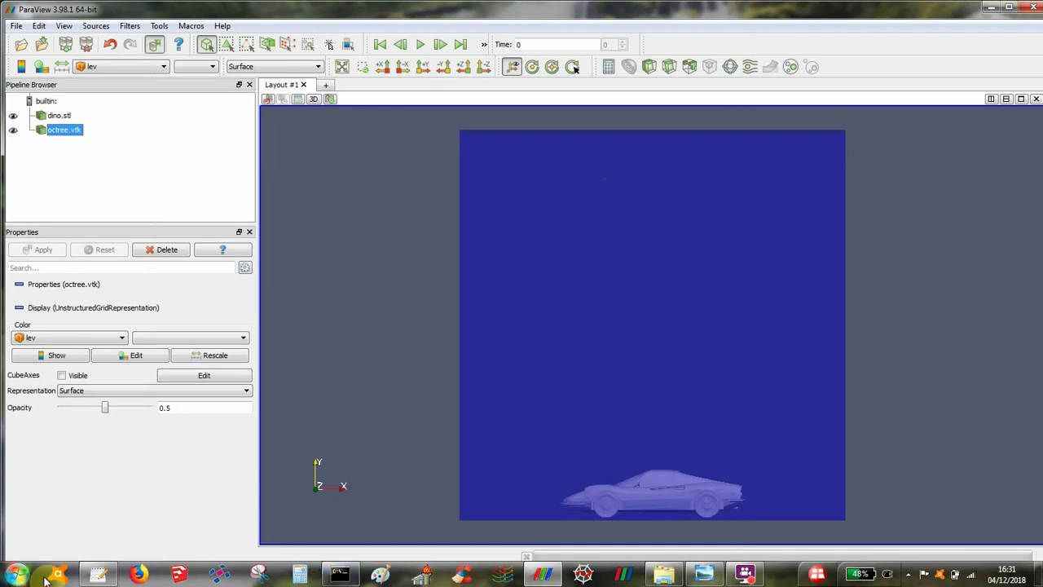
click(103, 576)
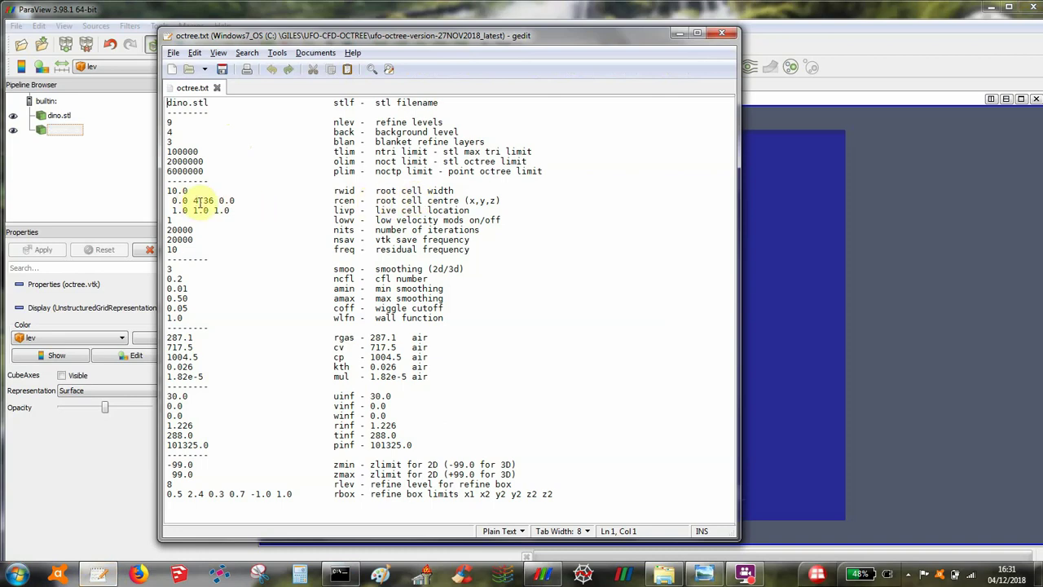
click(985, 231)
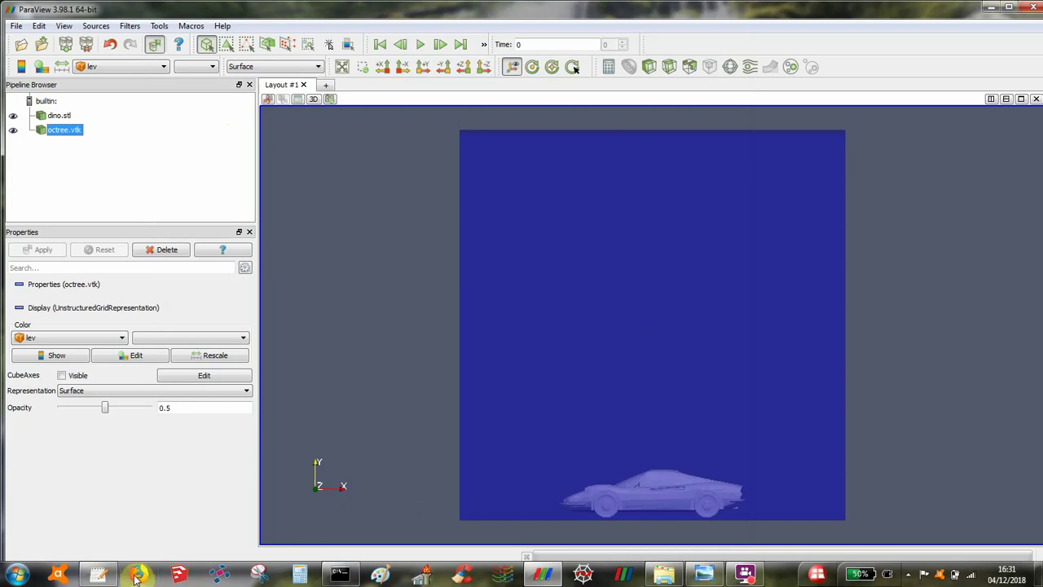
click(99, 575)
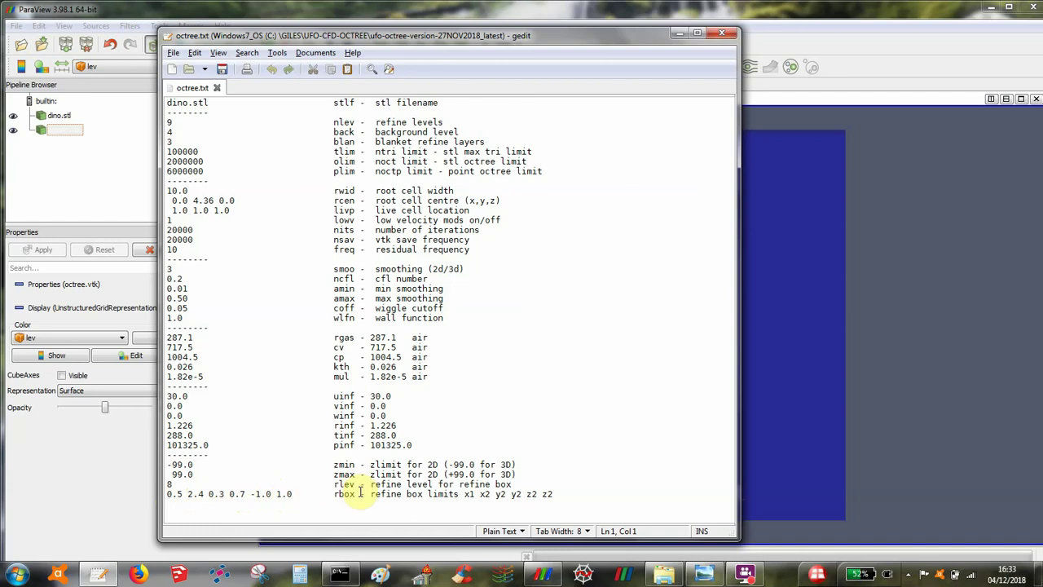
click(916, 245)
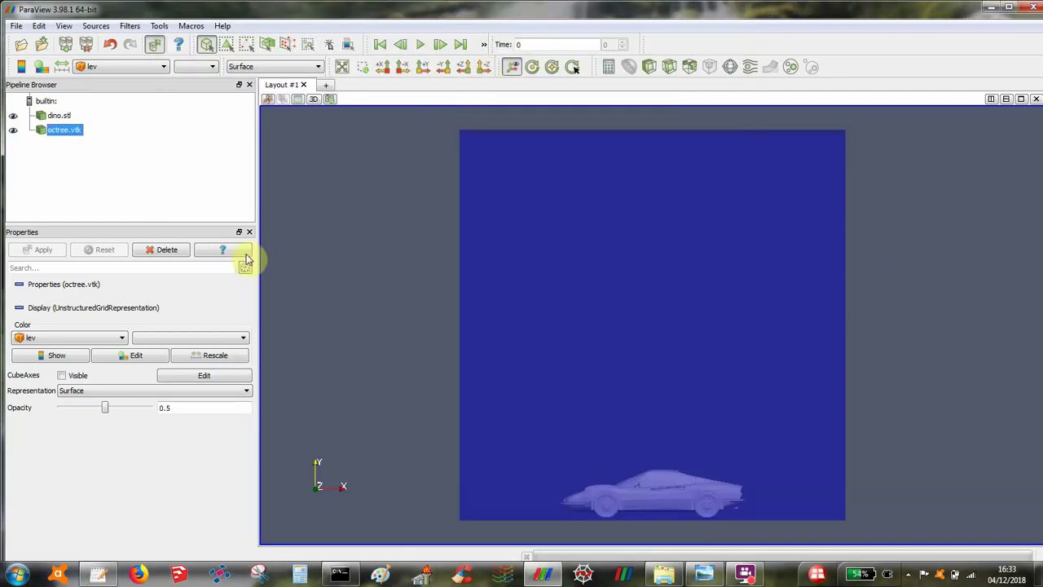
Slice octree.vtk with a plane normal to Z through the domain centre.
click(669, 66)
click(43, 249)
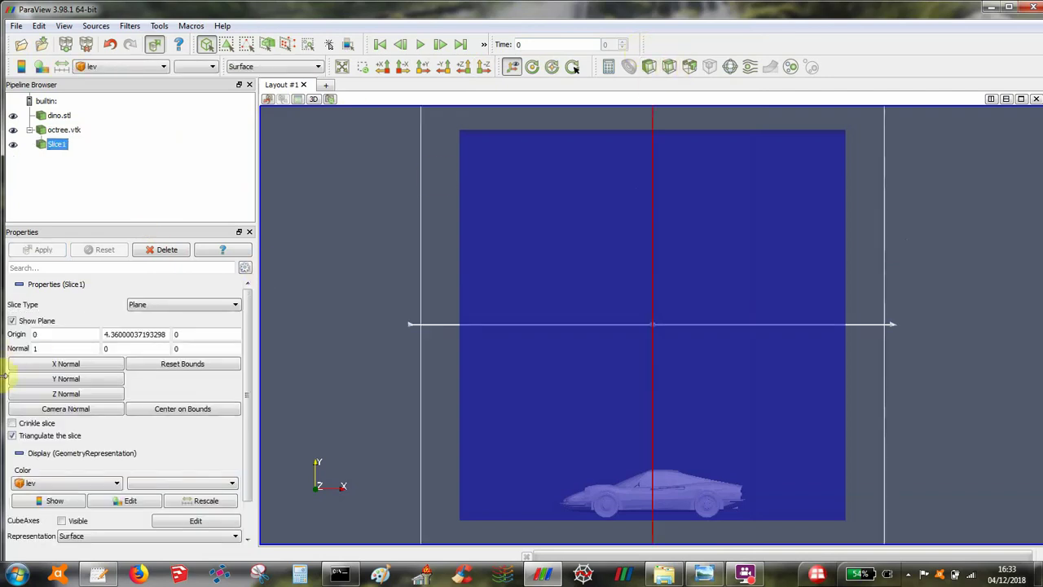
click(51, 394)
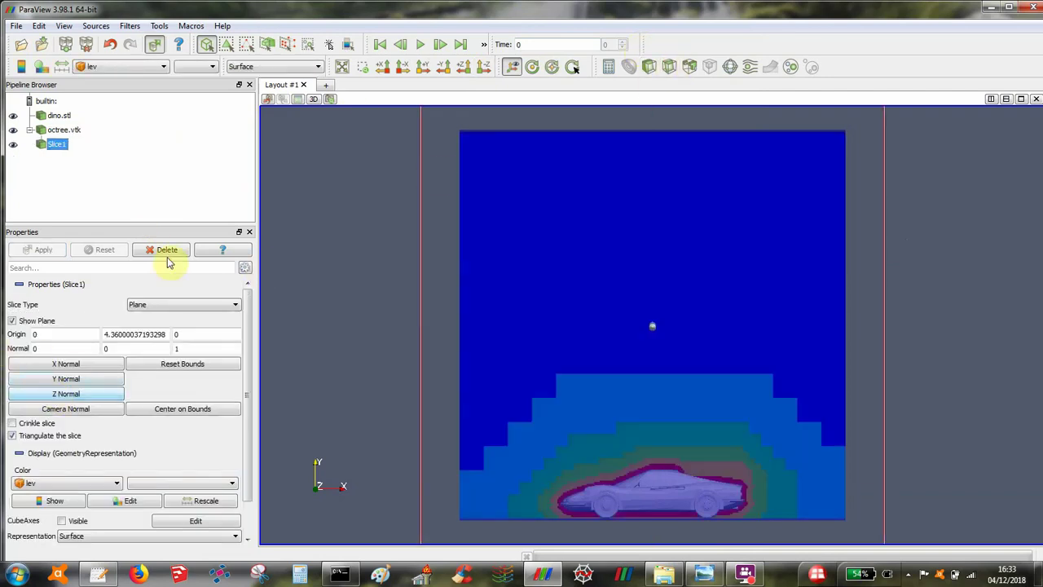
Display the slice as Surface With Edges and turn off its triangulation.
click(248, 67)
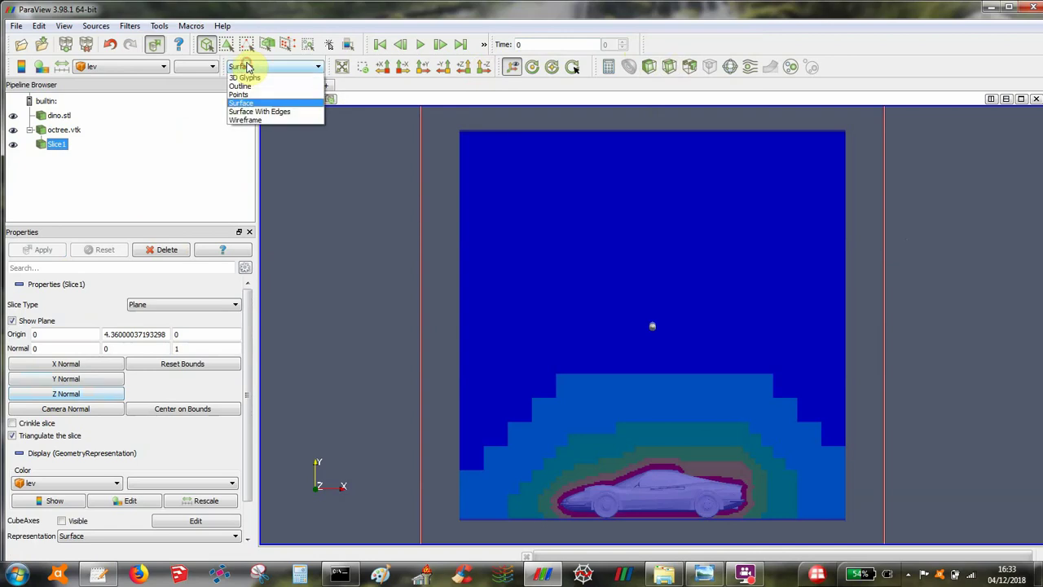
click(246, 119)
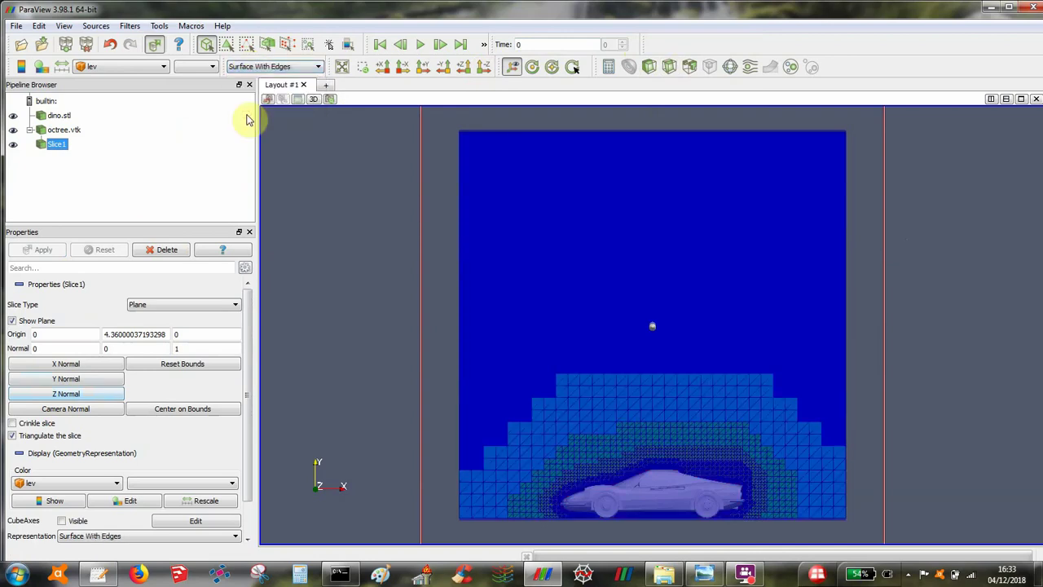
click(13, 436)
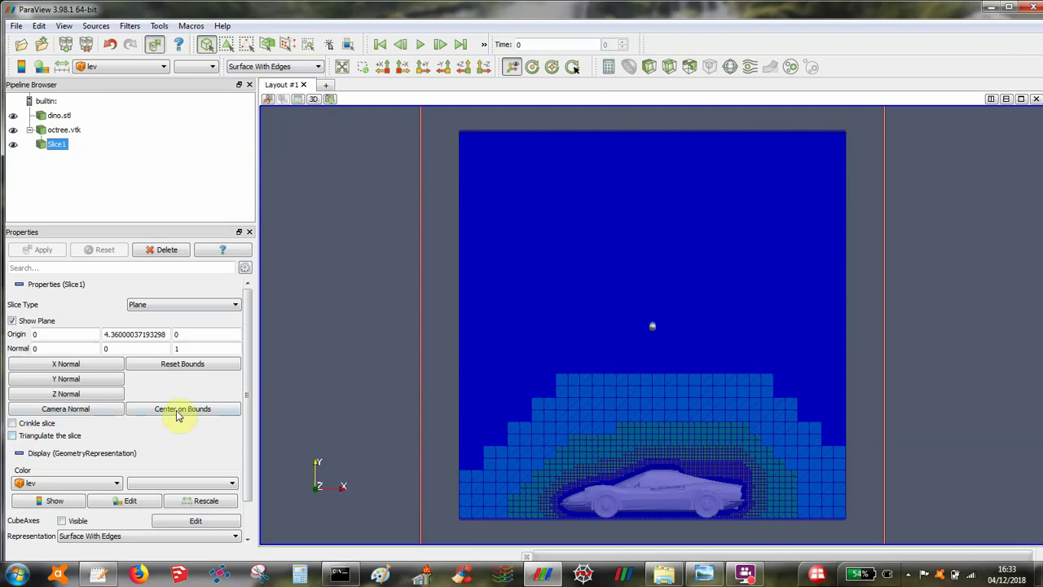
Hide the slice plane widget and the octree.vtk volume, and enlarge the refined mesh around the car.
click(12, 320)
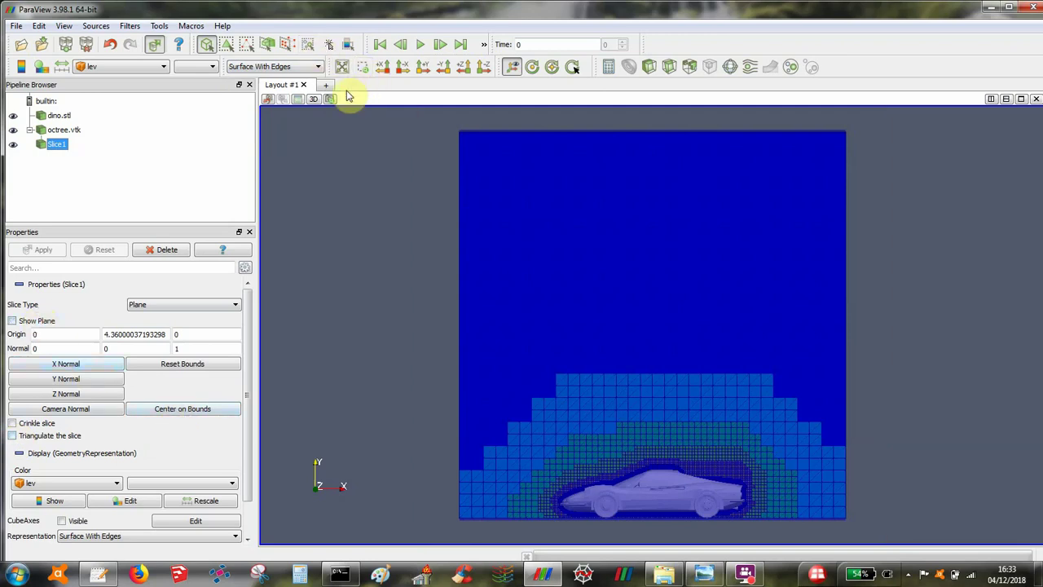
scroll(249, 519, down, 2)
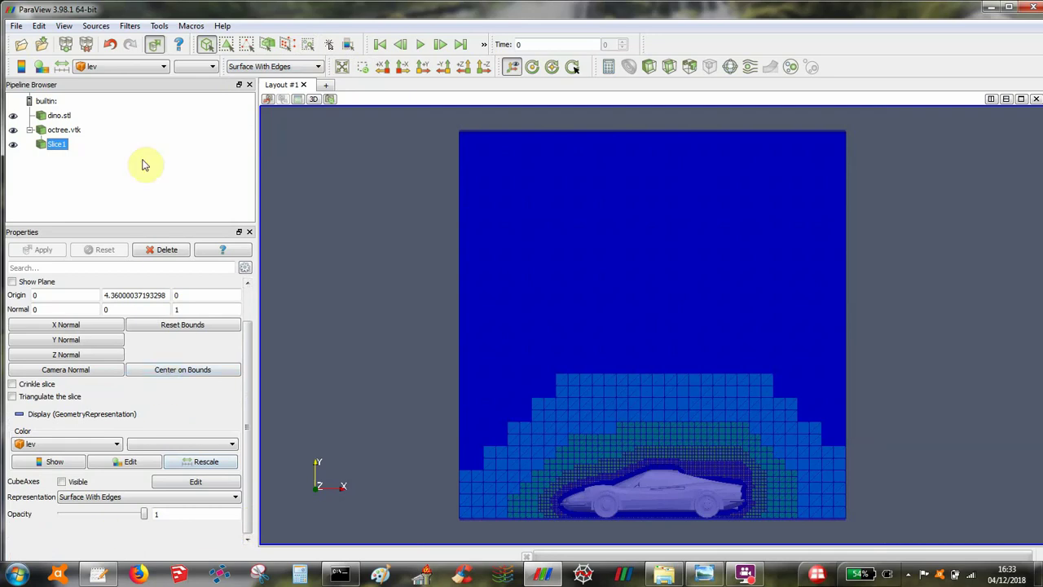
click(13, 129)
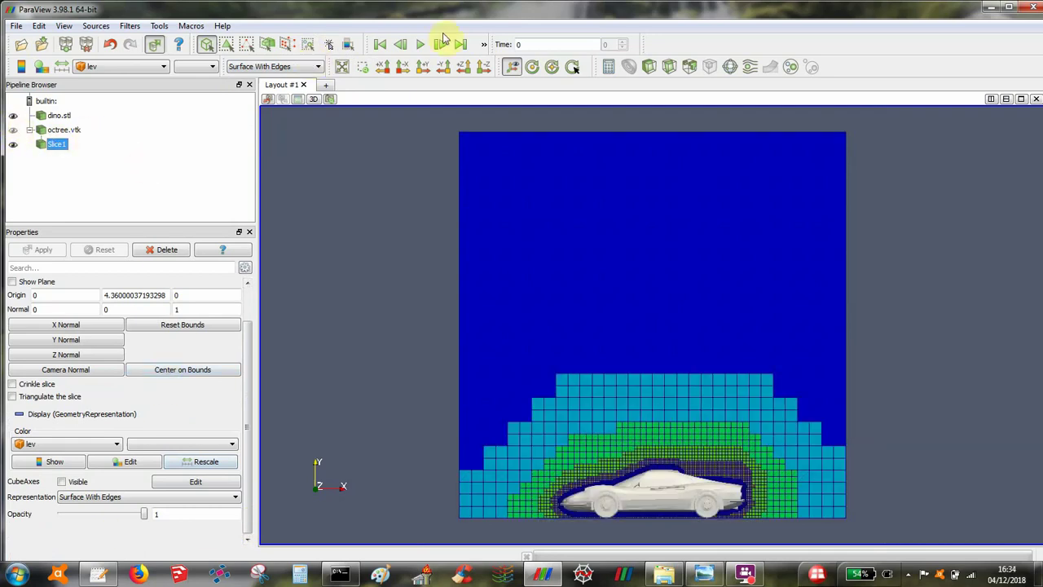
click(363, 66)
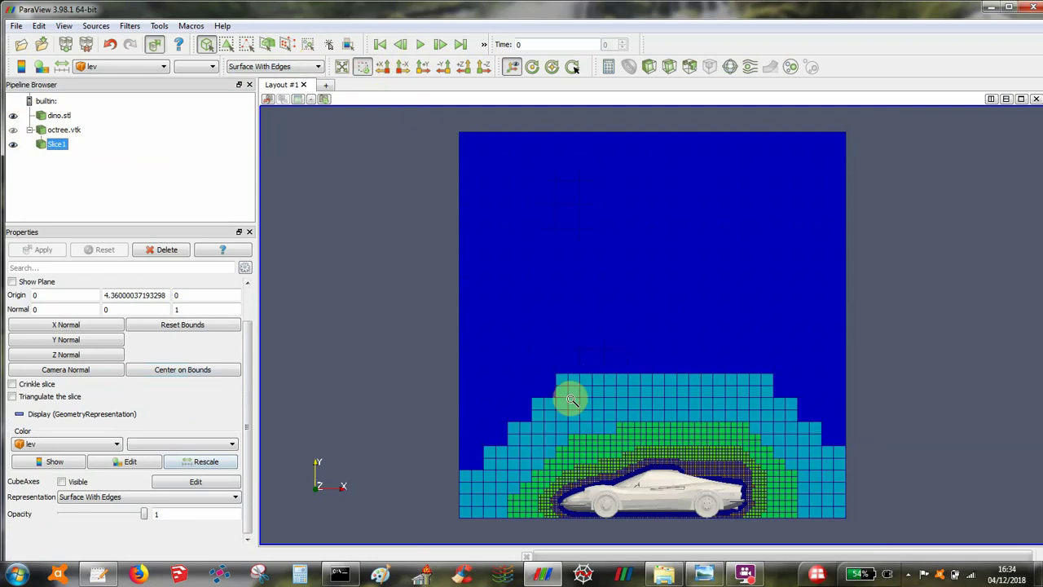
drag(549, 419, 855, 531)
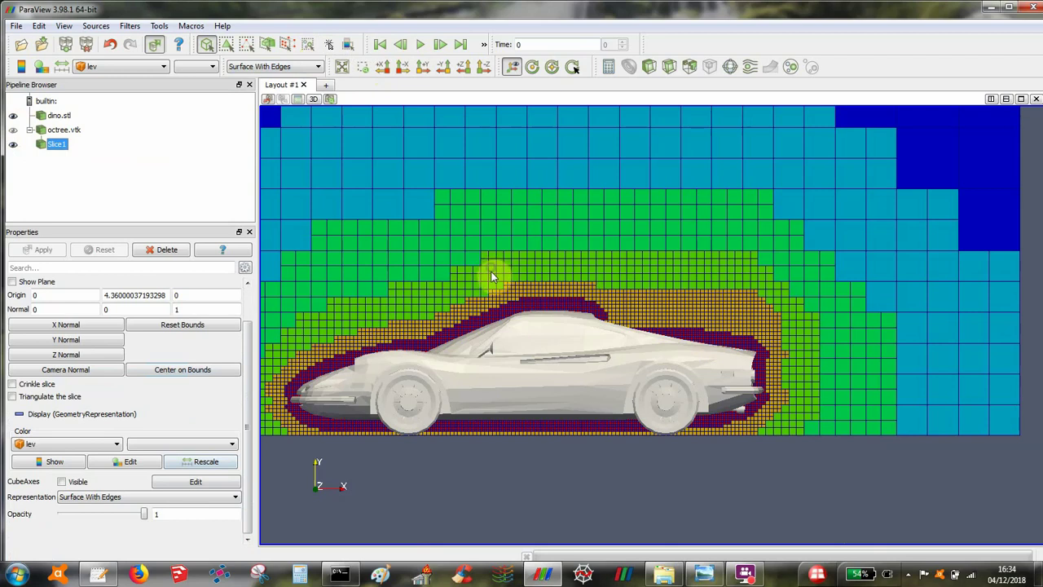
mouse_move(490, 273)
right_down()
mouse_move(487, 307)
mouse_move(488, 285)
right_up()
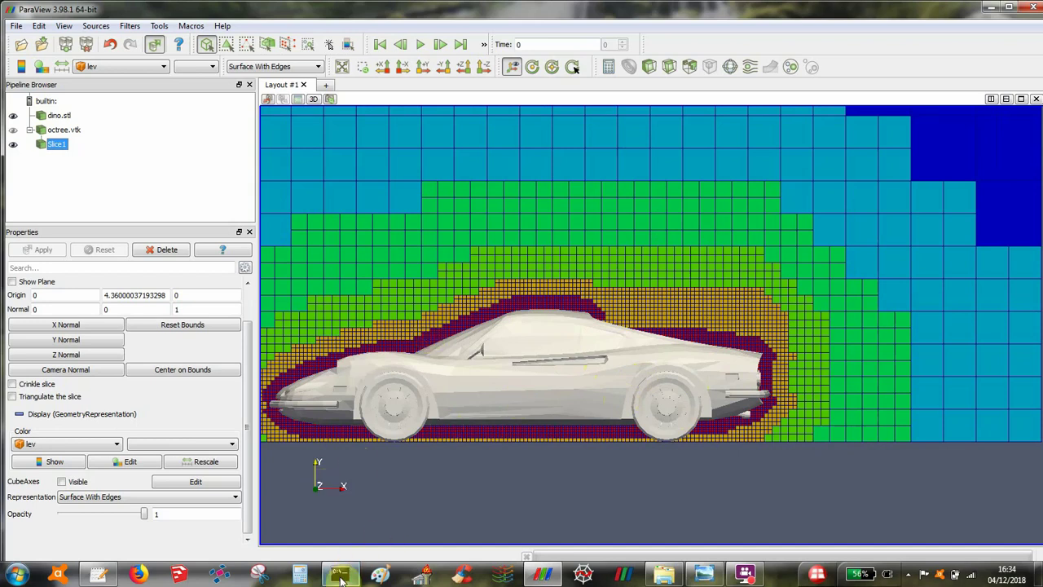
Examine the residual, maxvel and maxwig convergence plots in the Capture4 image and close it.
mouse_move(341, 575)
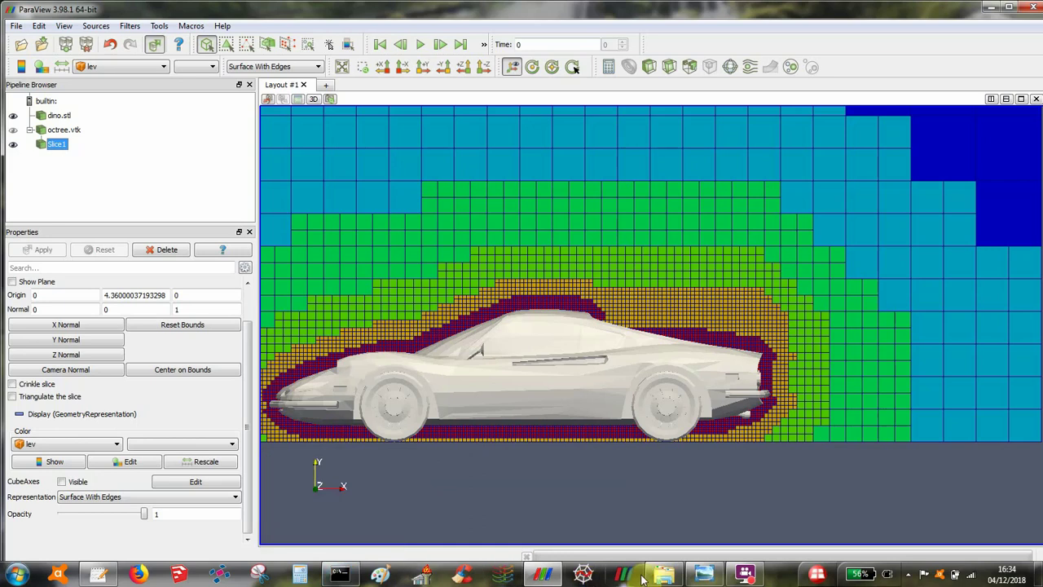
click(705, 575)
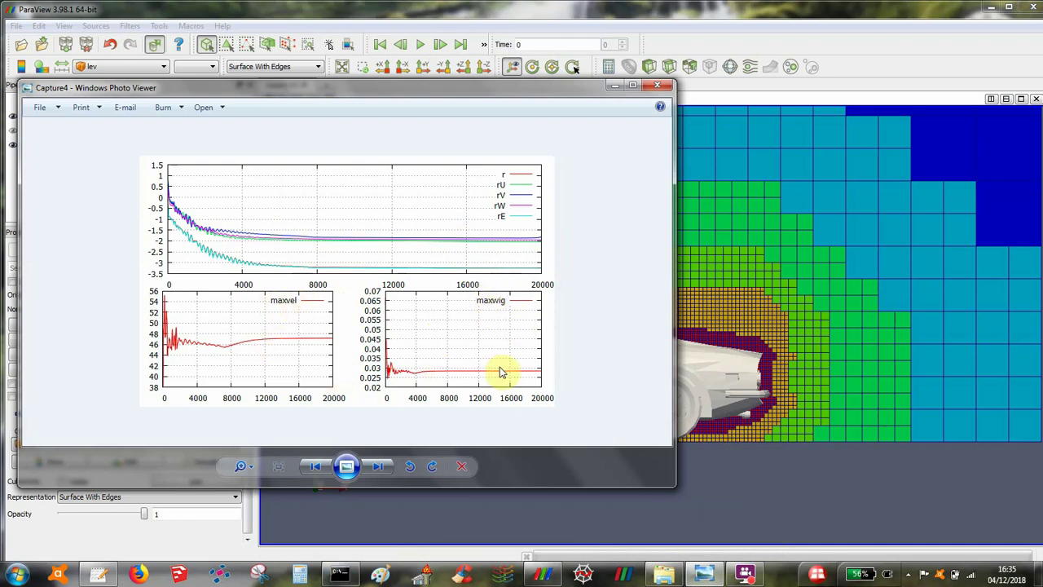
click(661, 86)
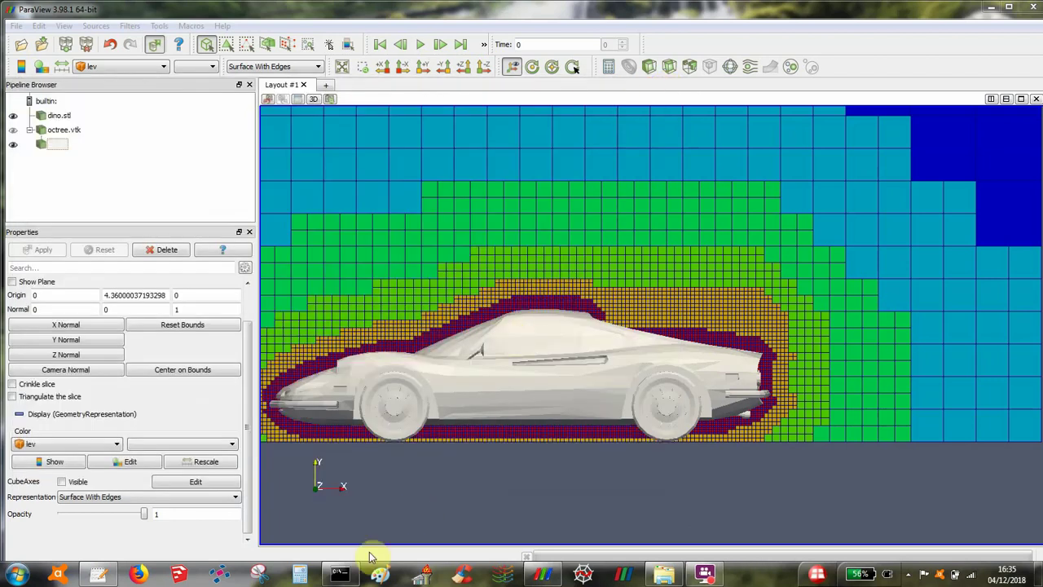
Switch to the Windows command prompt and run octree.bat to start the mesh generation and flow solver.
click(339, 574)
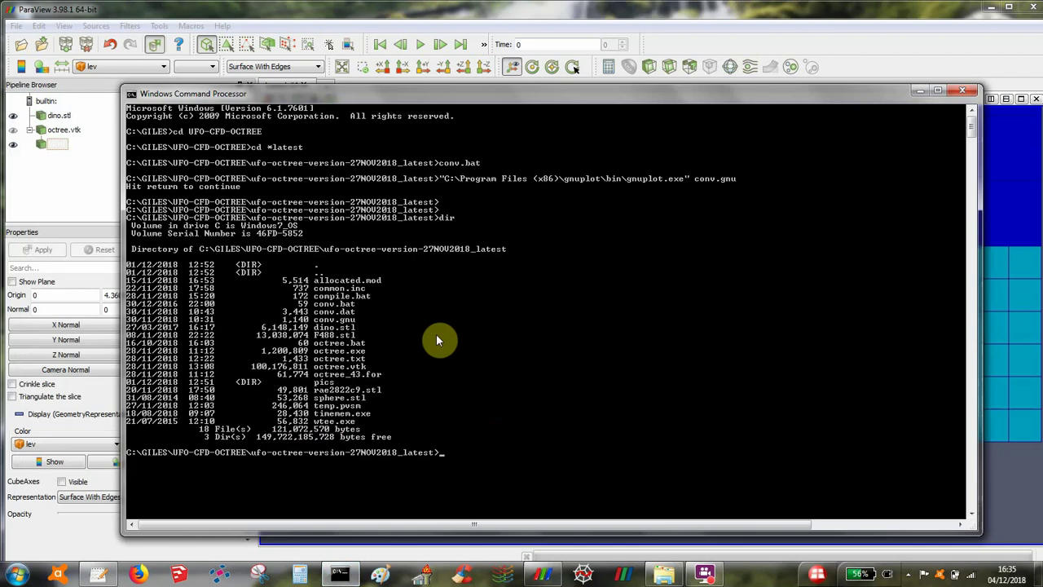
text(oct)
key(Tab)
key(Return)
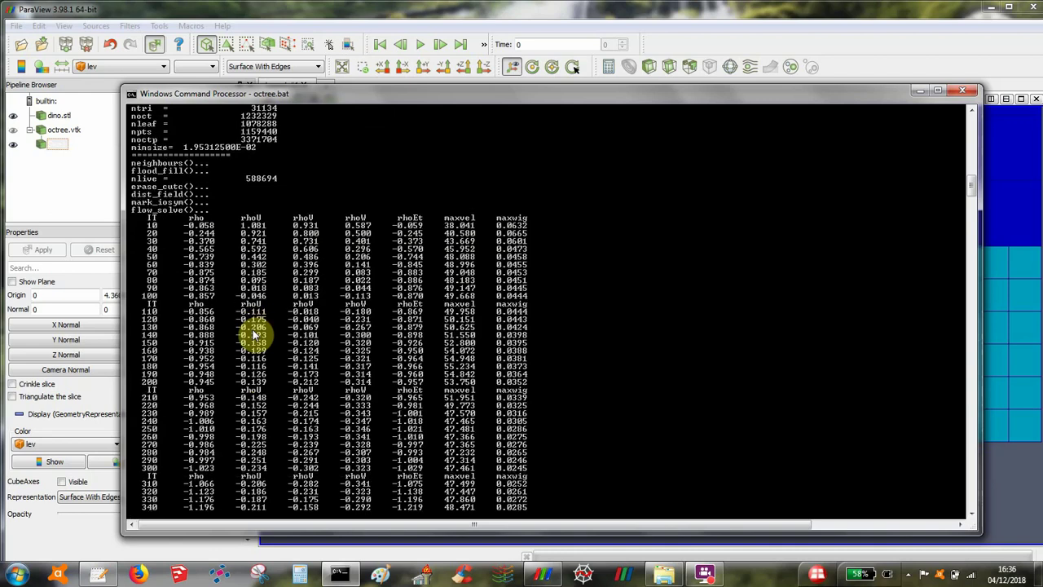
Interrupt the running solver and terminate the octree.bat batch job.
key(ctrl+c)
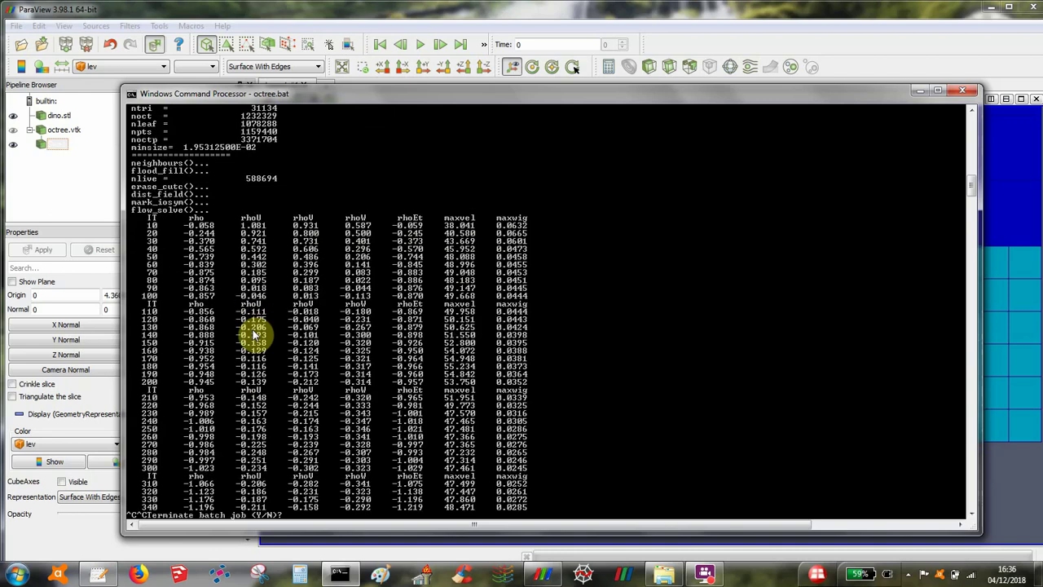
text(y)
key(Return)
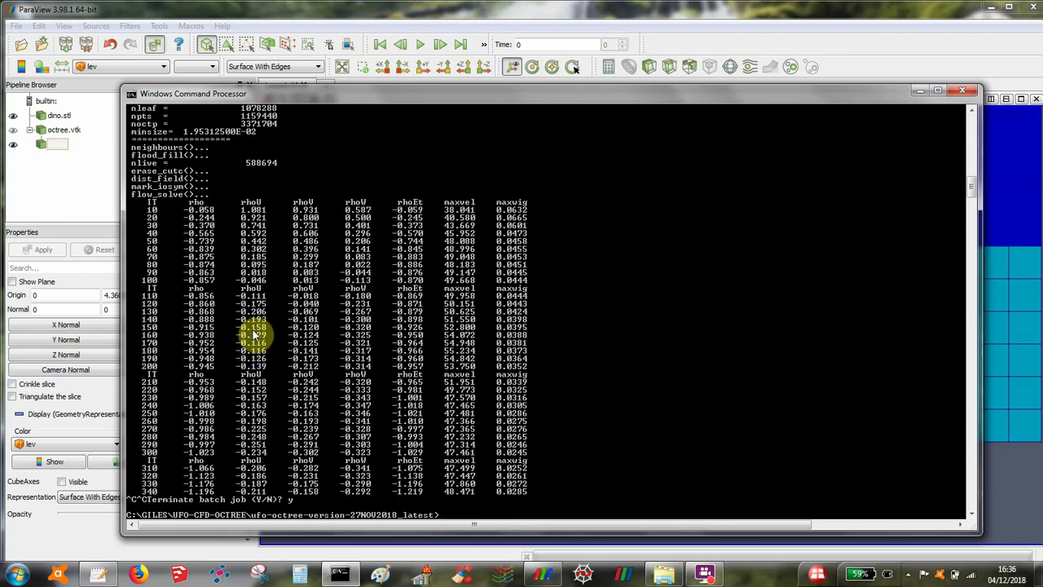
Switch to ParaView and convert the octree.vtk cell data to point data with the Cell Data to Point Data filter.
click(515, 19)
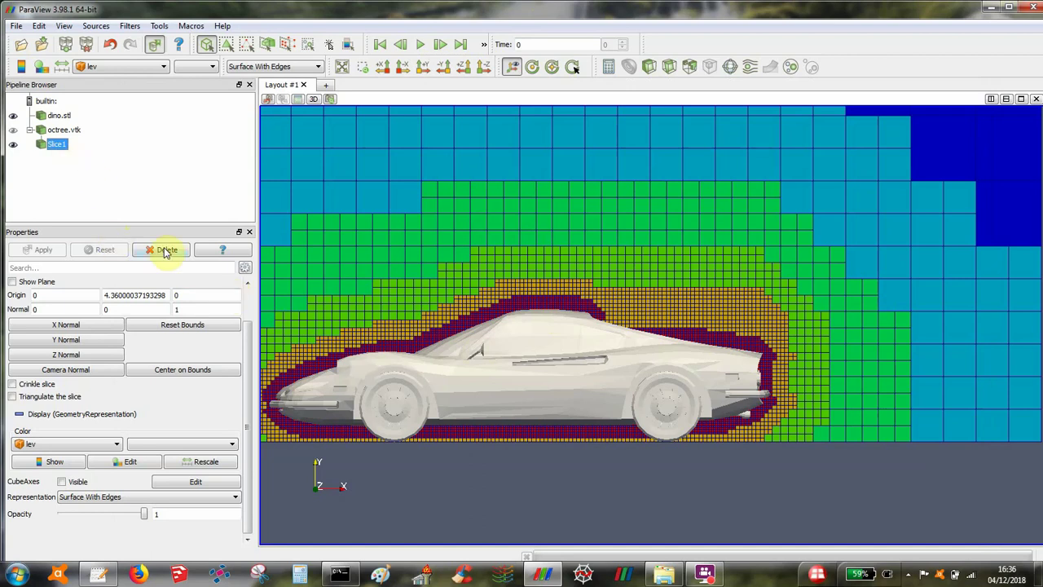
click(65, 131)
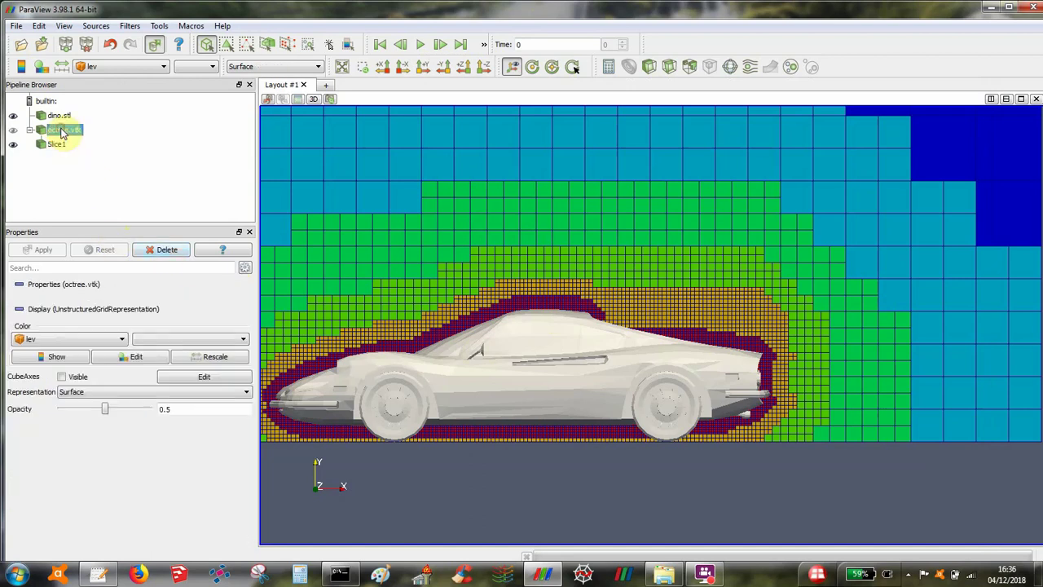
click(518, 135)
drag(489, 259, 481, 312)
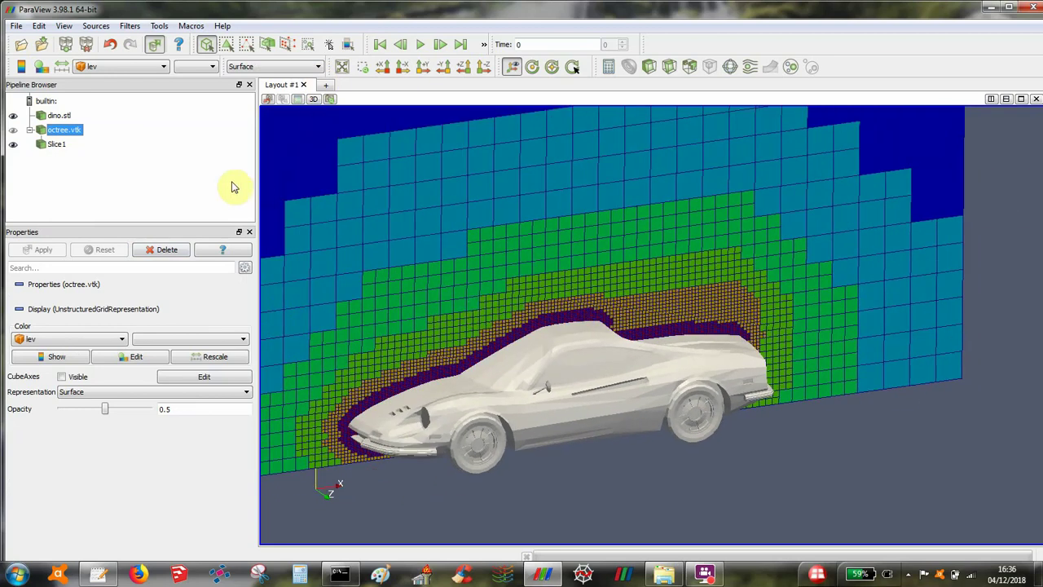
click(130, 25)
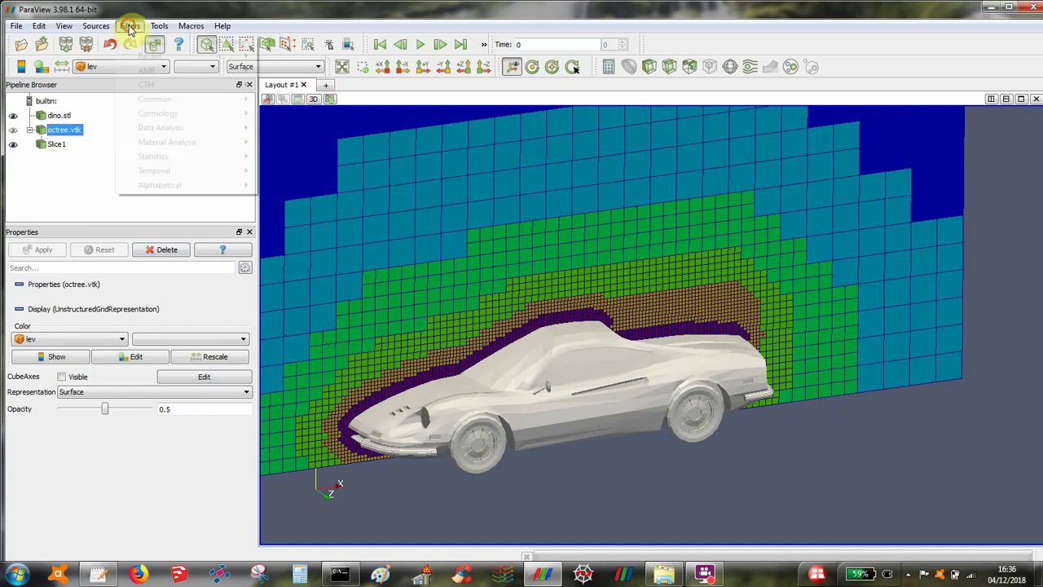
mouse_move(242, 61)
click(282, 104)
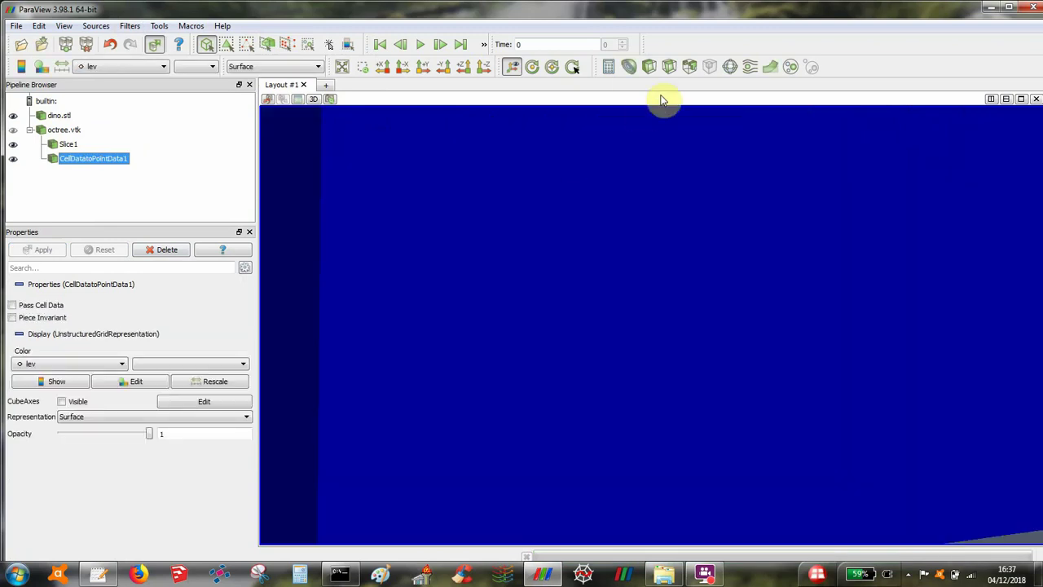
Create a contour of the converted point data by dst with a single isosurface value of 0.
click(628, 69)
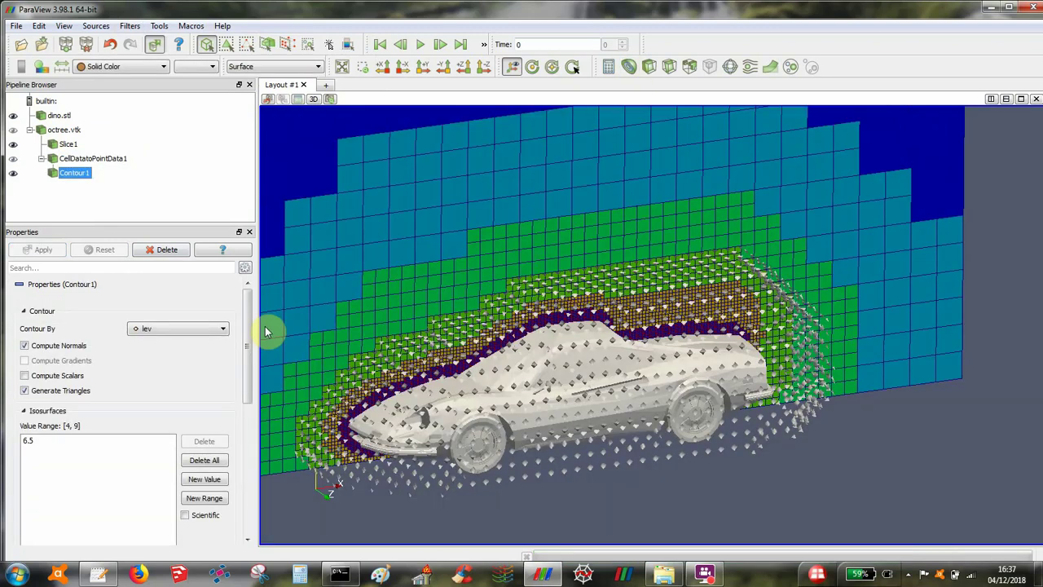
click(145, 330)
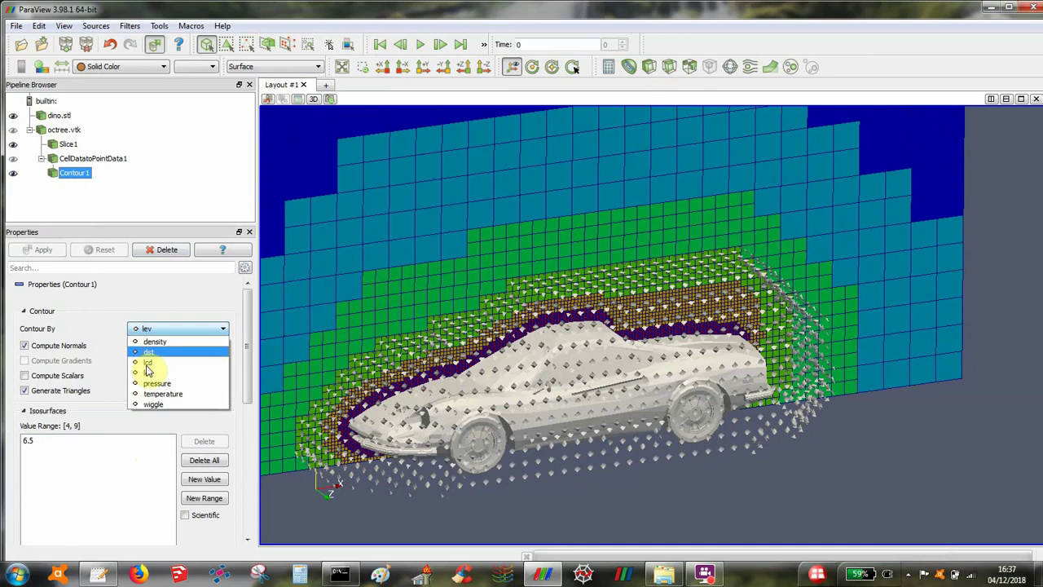
click(151, 352)
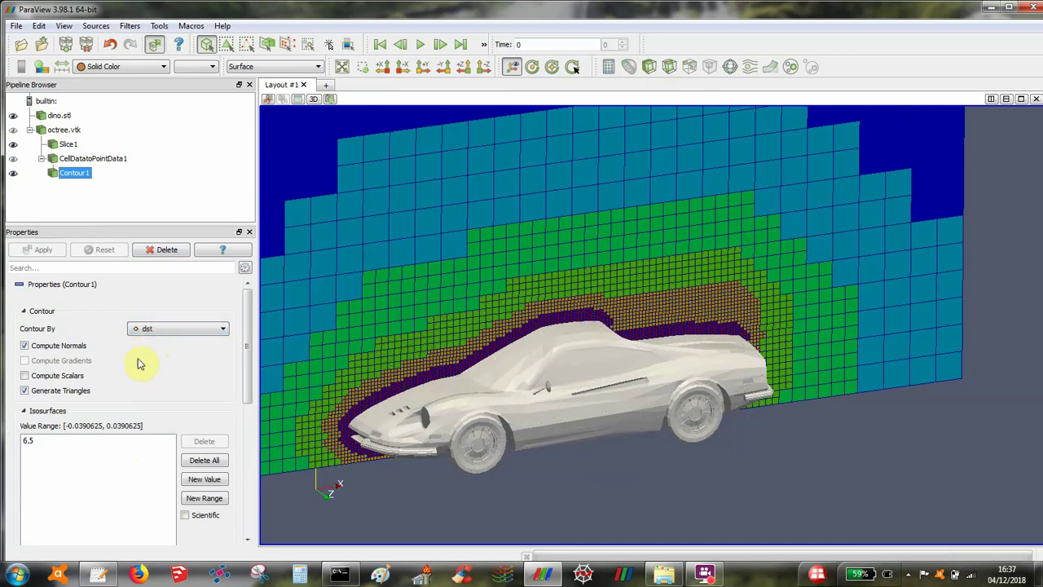
double_click(28, 441)
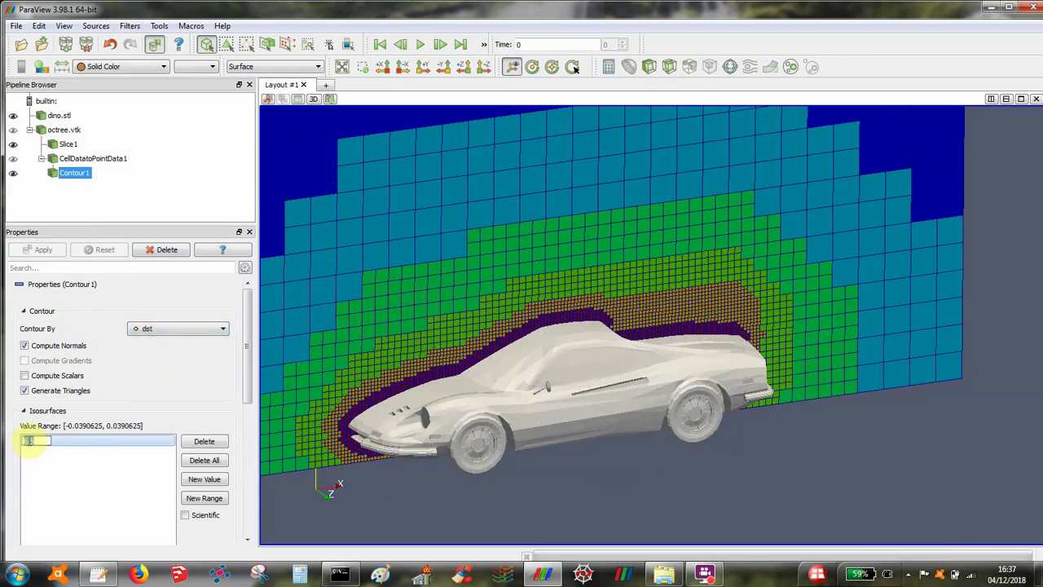
text(0)
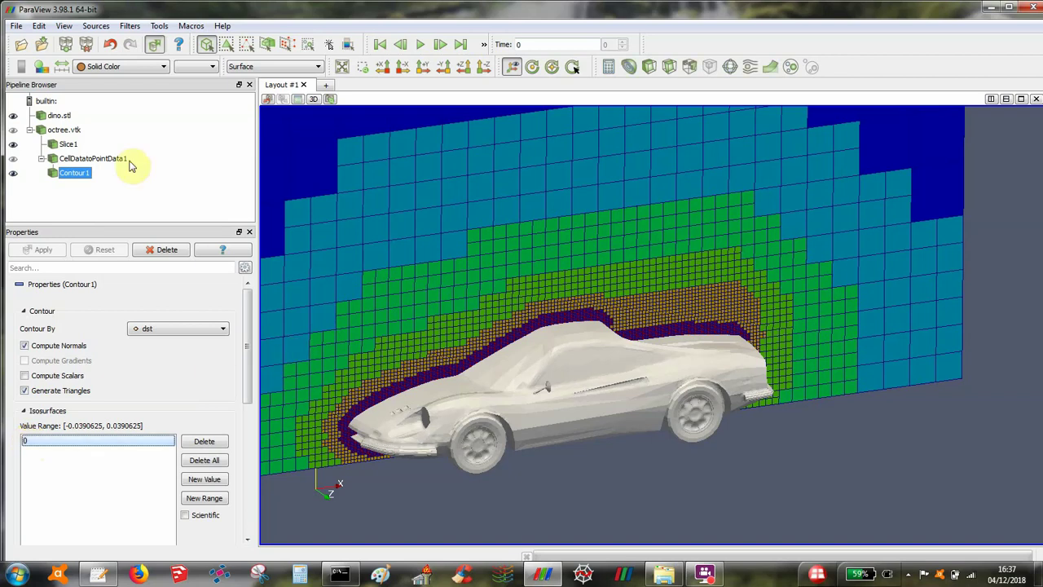
Hide the dino.stl model and colour the dst contour surface of the car by pressure.
click(13, 120)
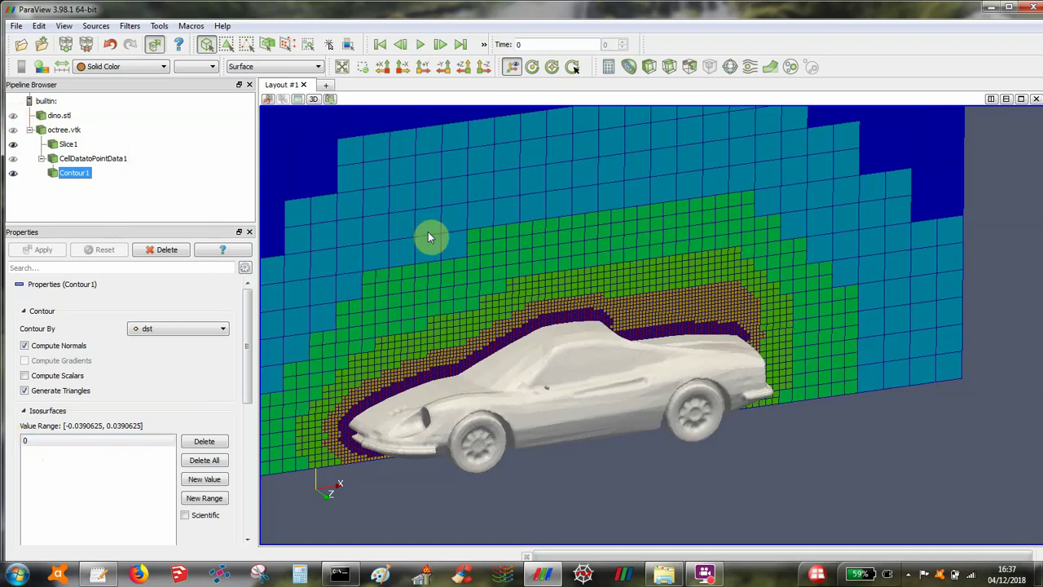
drag(428, 233, 418, 277)
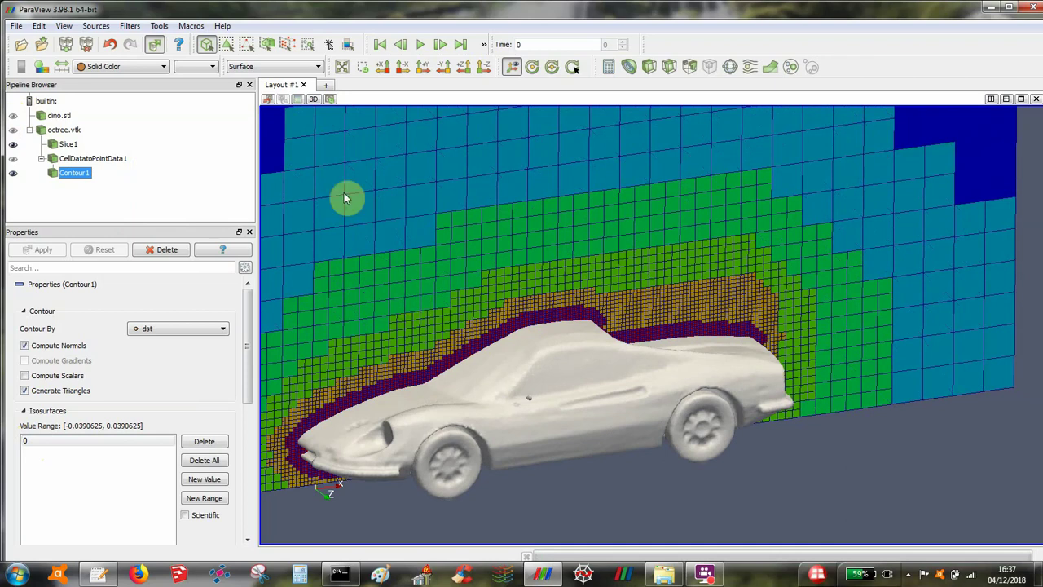
click(145, 69)
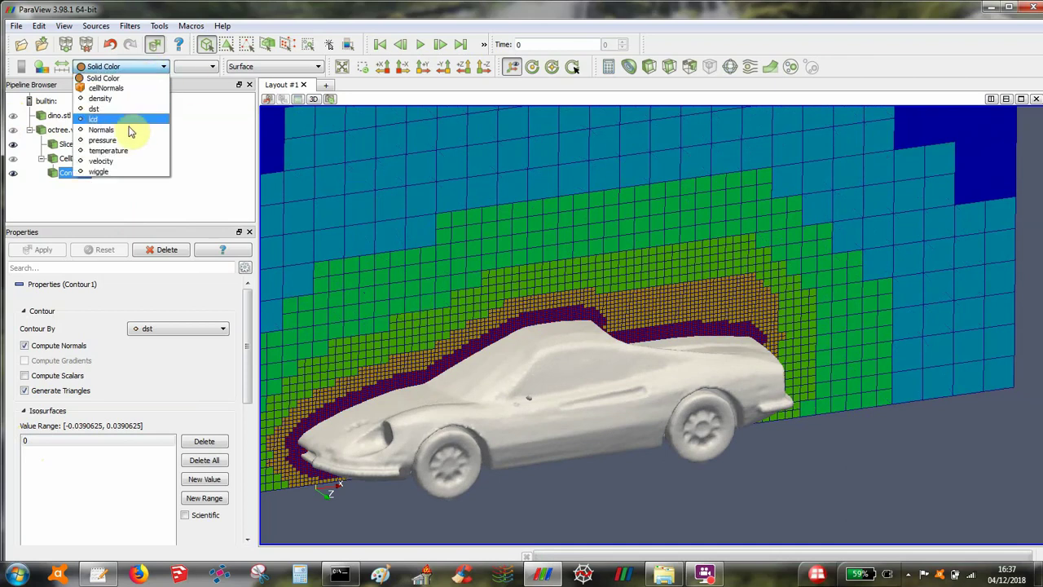
click(125, 141)
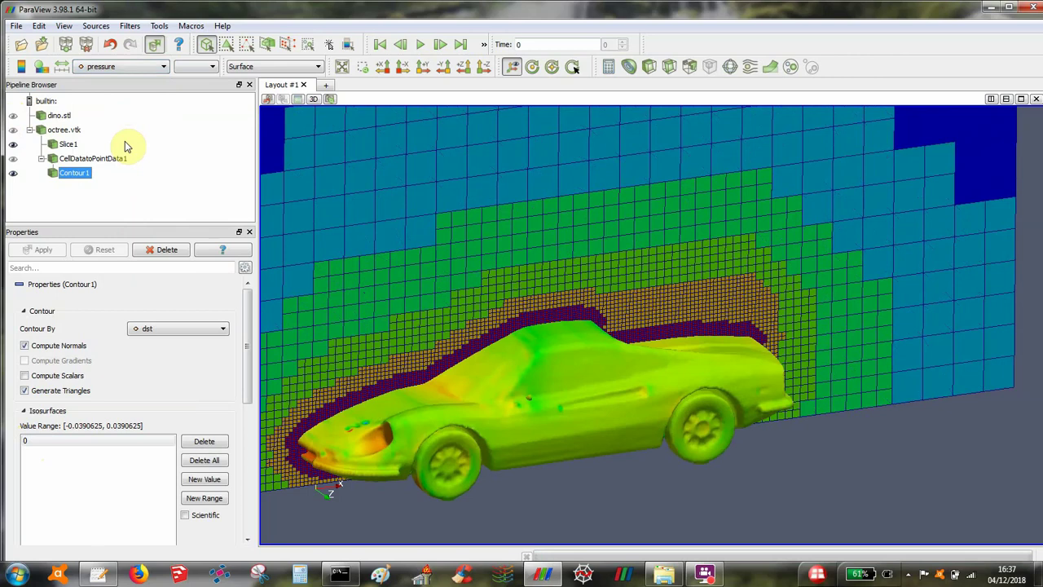
Colour the car's contour surface by velocity magnitude, inspect it from several angles and show its colour legend.
click(106, 66)
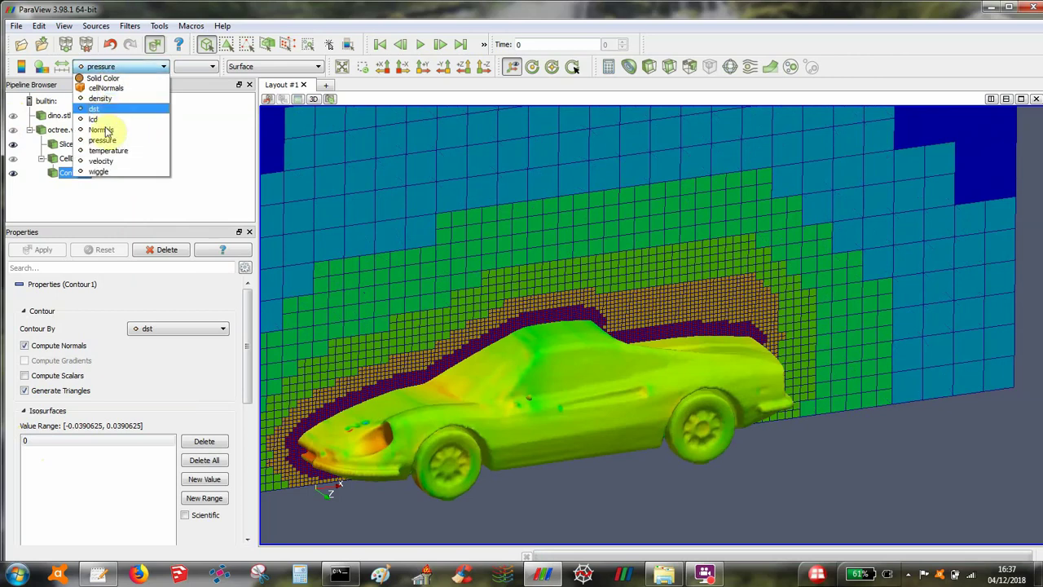
click(100, 162)
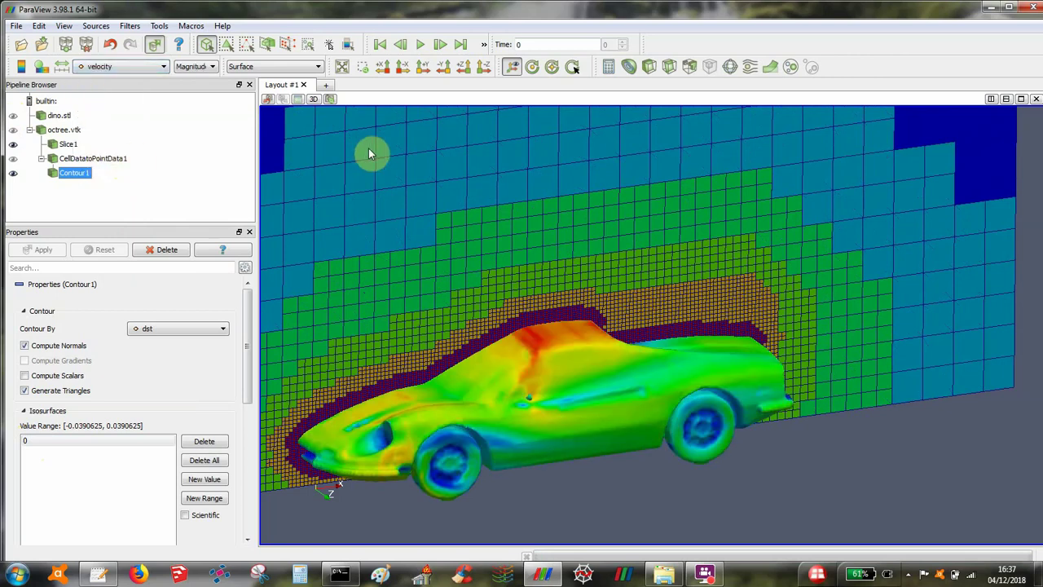
mouse_move(500, 163)
mouse_down()
mouse_move(560, 149)
mouse_move(516, 155)
mouse_up()
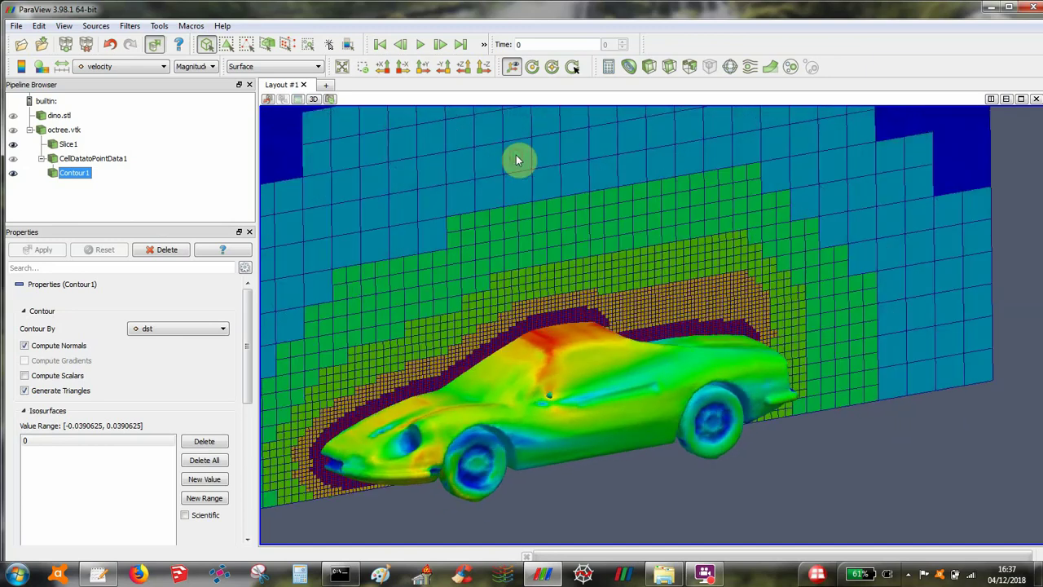
mouse_move(624, 191)
mouse_down()
mouse_move(589, 187)
mouse_move(619, 201)
mouse_up()
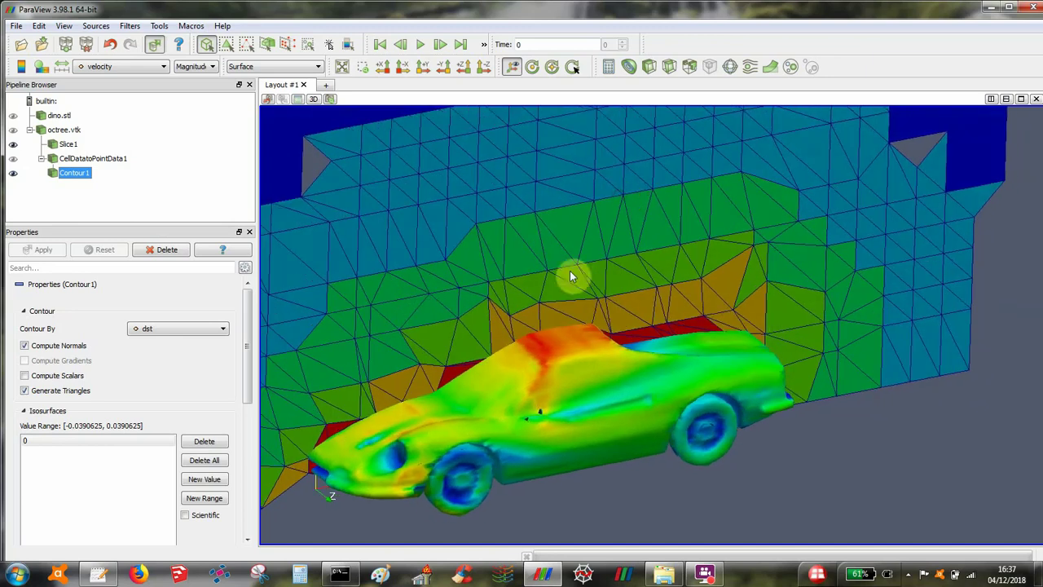
scroll(528, 227, down, 2)
right_drag(525, 217, 509, 314)
mouse_move(589, 249)
mouse_down()
mouse_move(561, 239)
mouse_move(578, 267)
mouse_move(577, 243)
mouse_up()
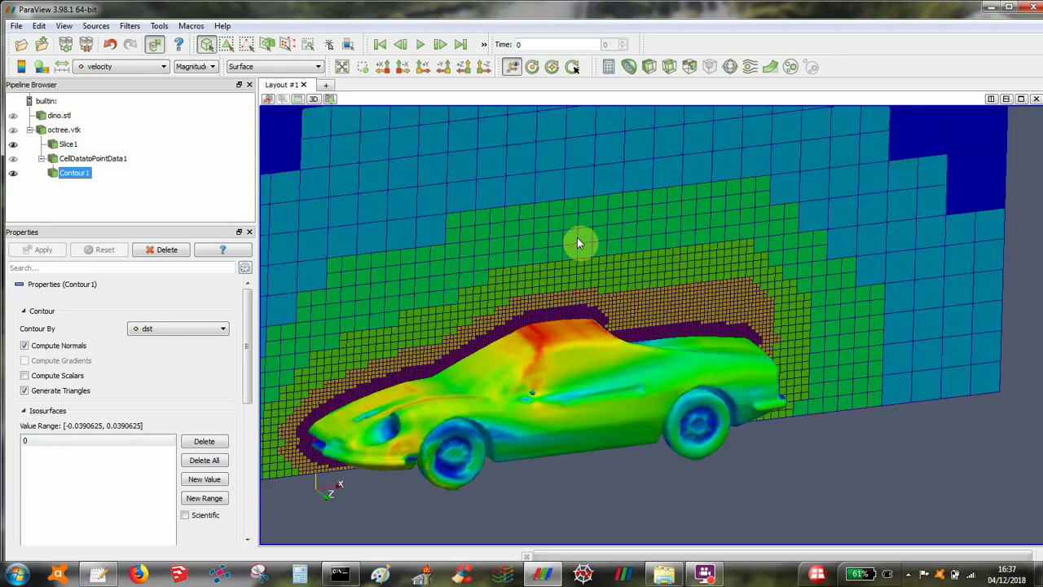
click(21, 66)
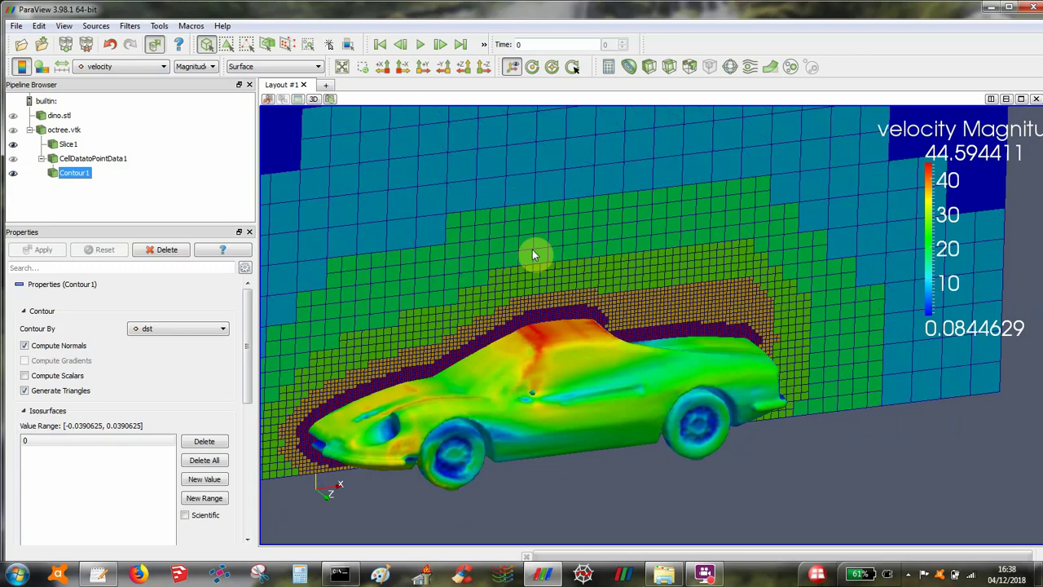
drag(532, 250, 480, 246)
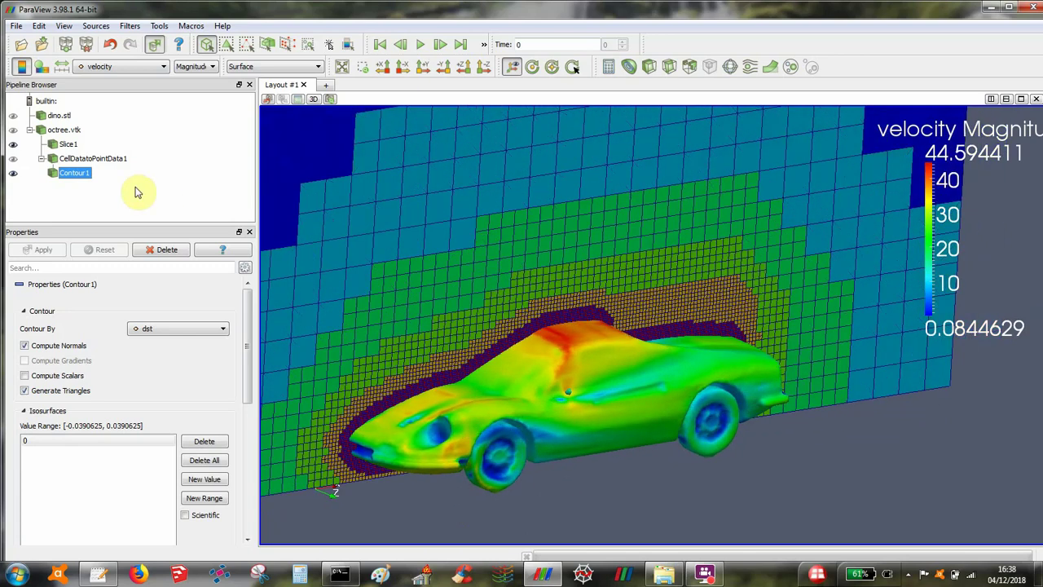
Apply the Cool to Warm preset colour scale to the lev colouring of Slice1.
click(67, 144)
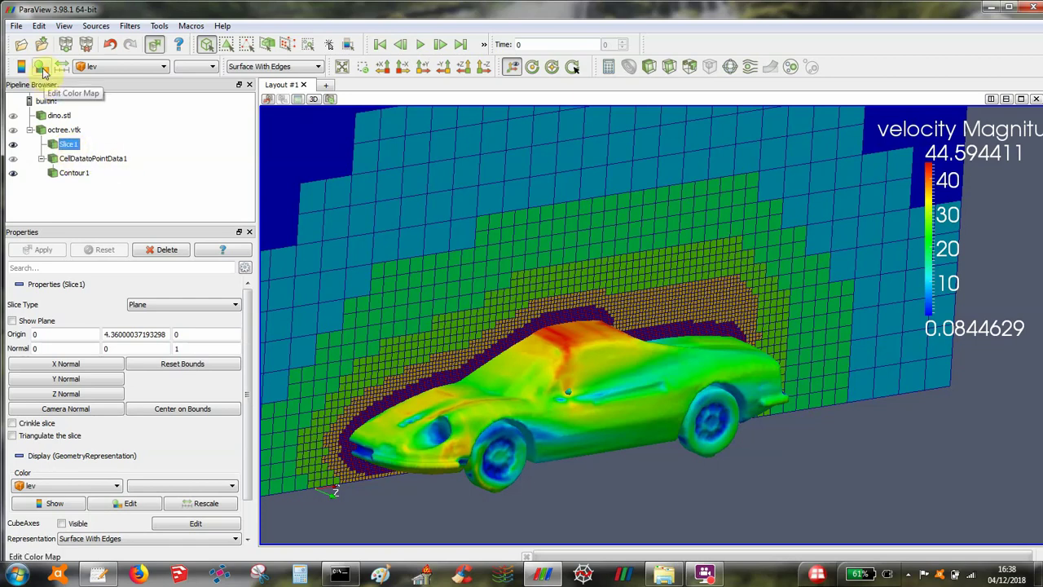
click(43, 68)
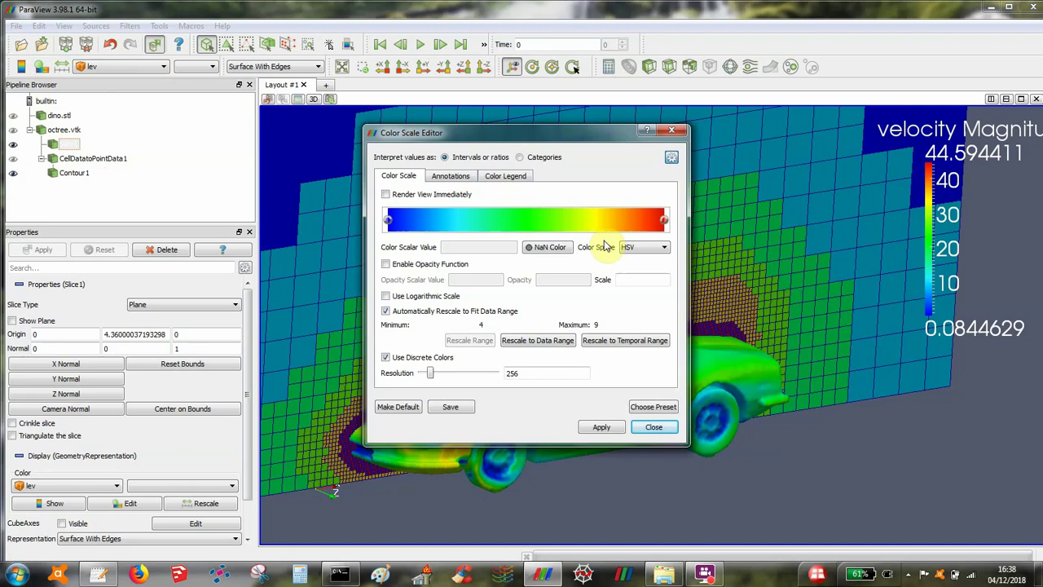
click(634, 405)
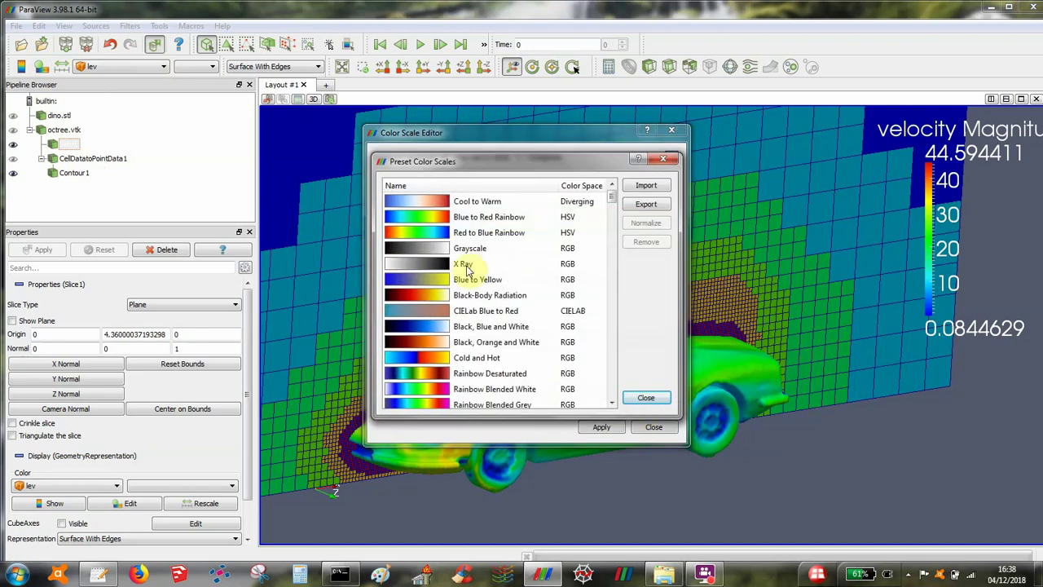
click(439, 203)
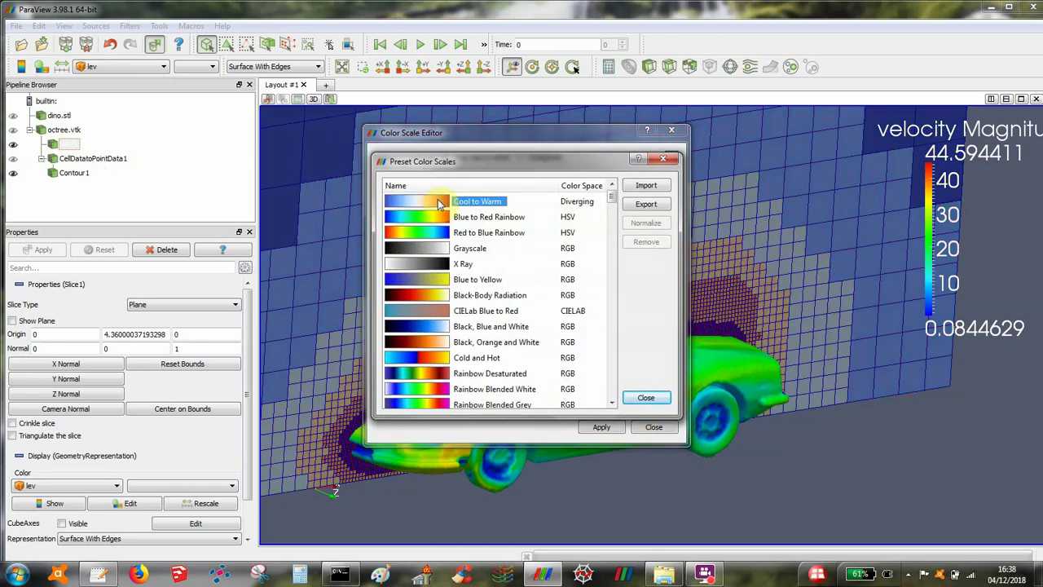
click(635, 398)
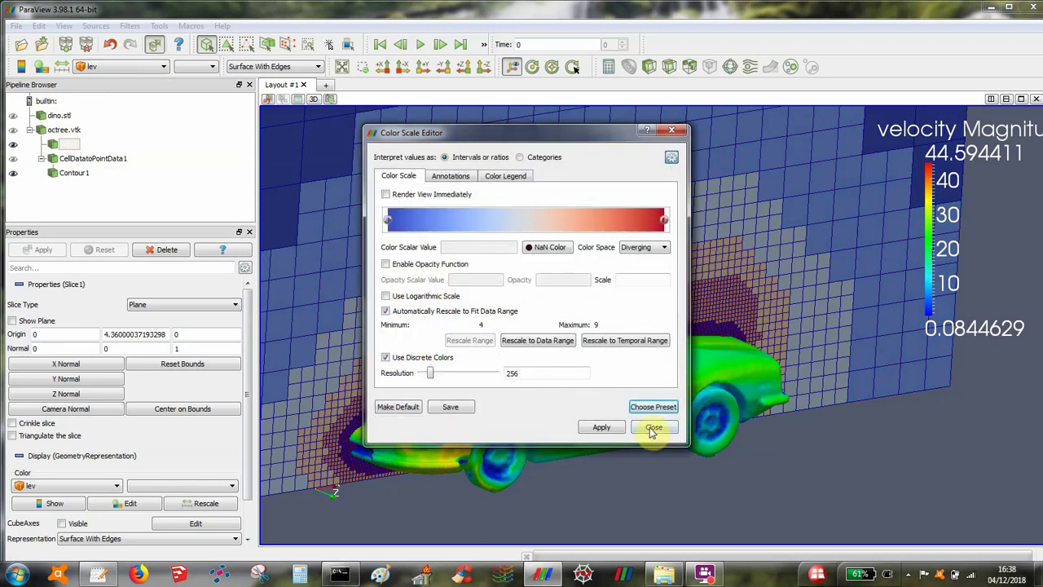
click(654, 427)
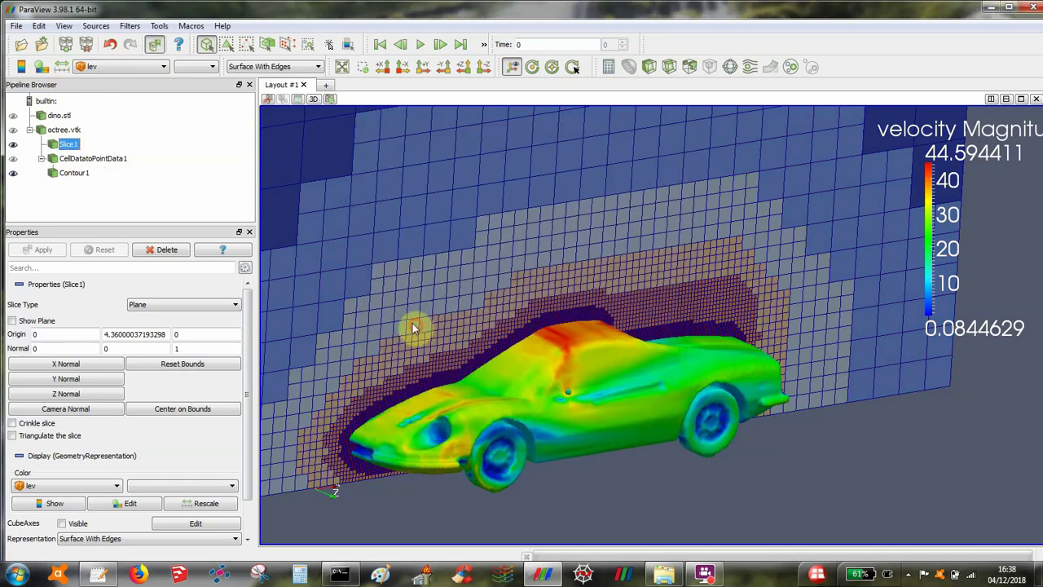
drag(419, 326, 396, 325)
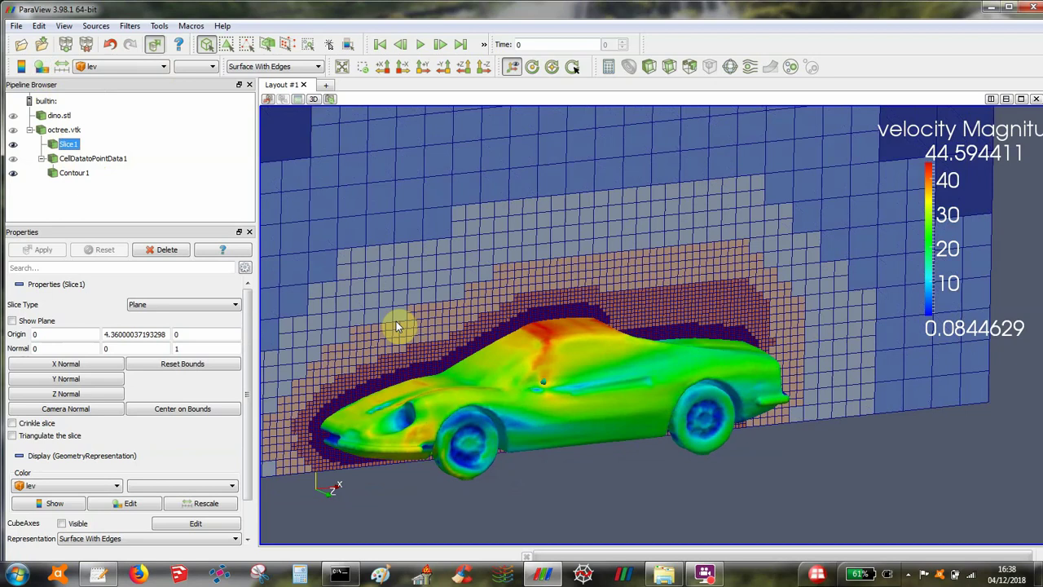
Add a velocity stream tracer to CellDatatoPointData1 with a point source seed whose Y coordinate is 1.
click(70, 147)
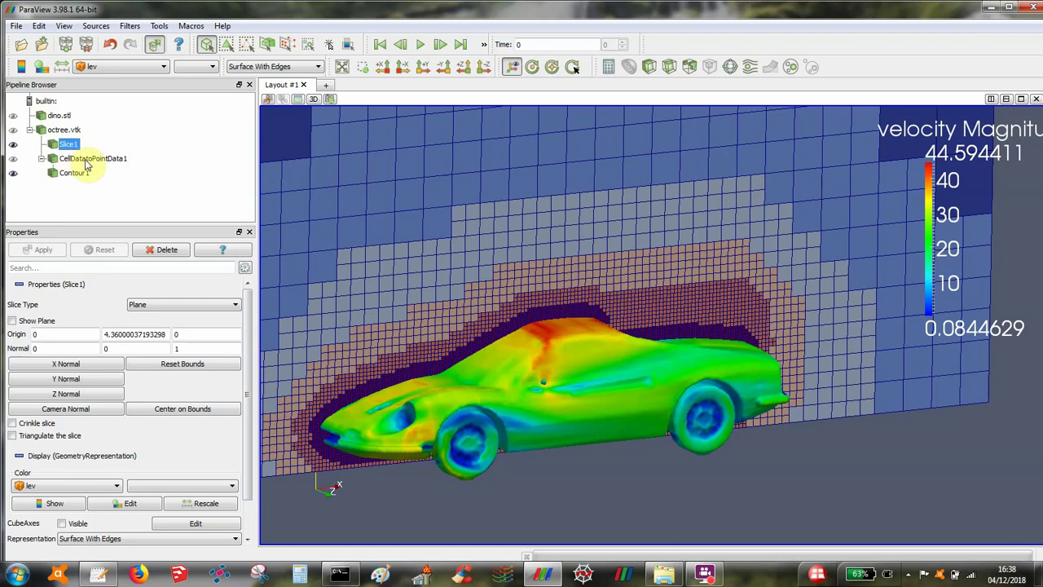
click(86, 161)
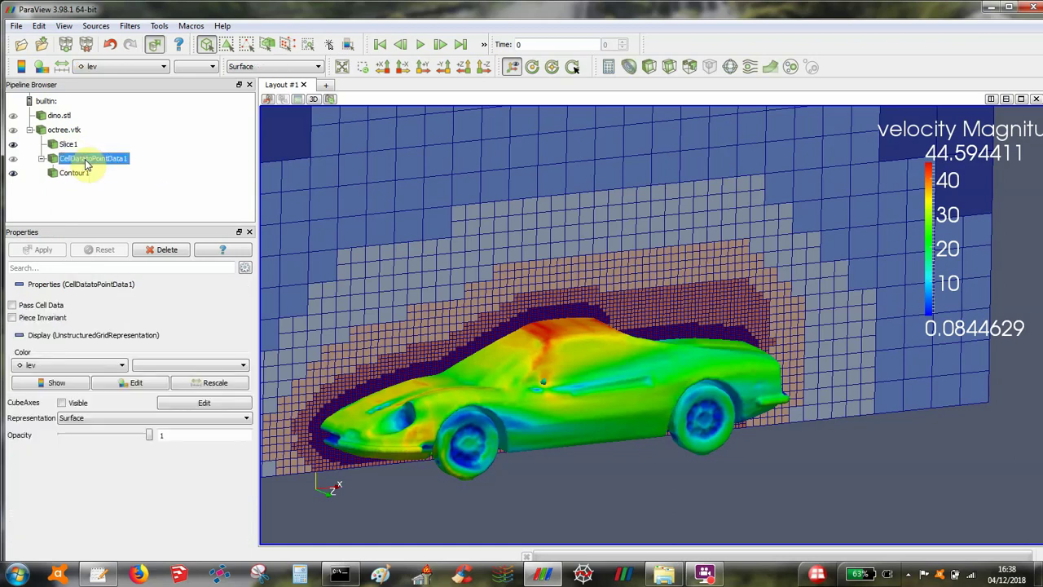
click(750, 70)
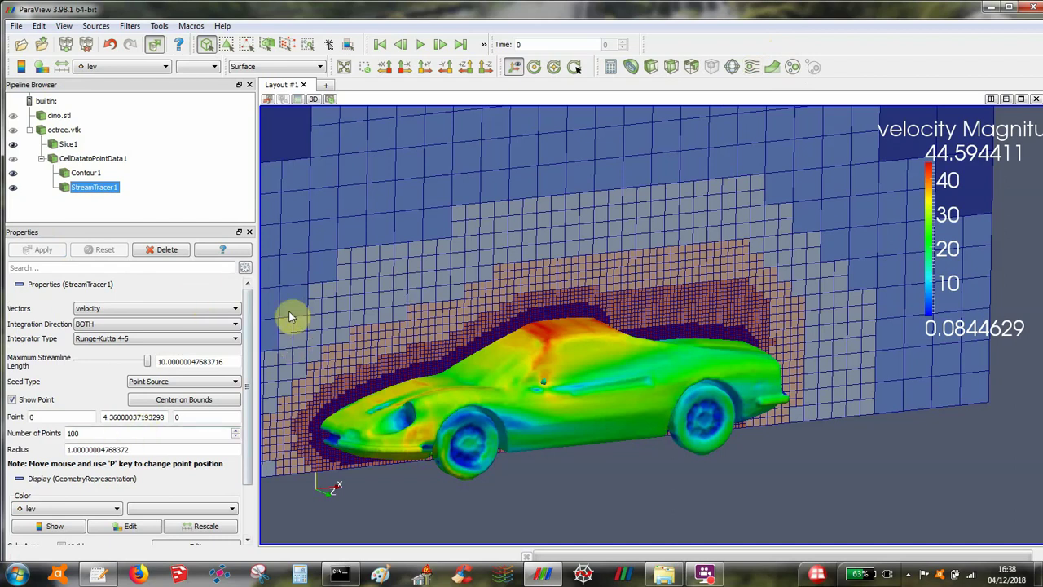
triple_click(106, 413)
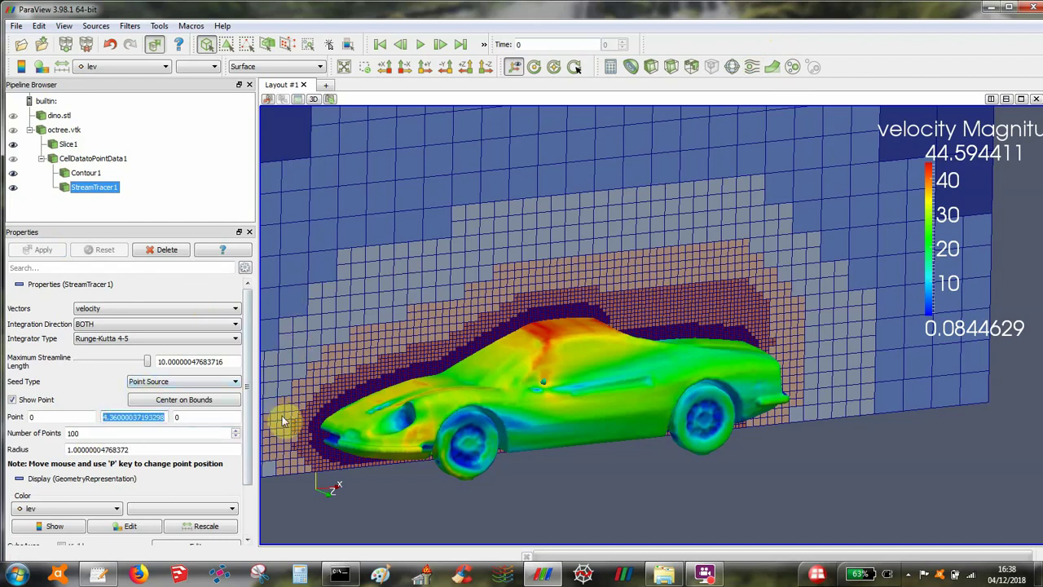
text(1)
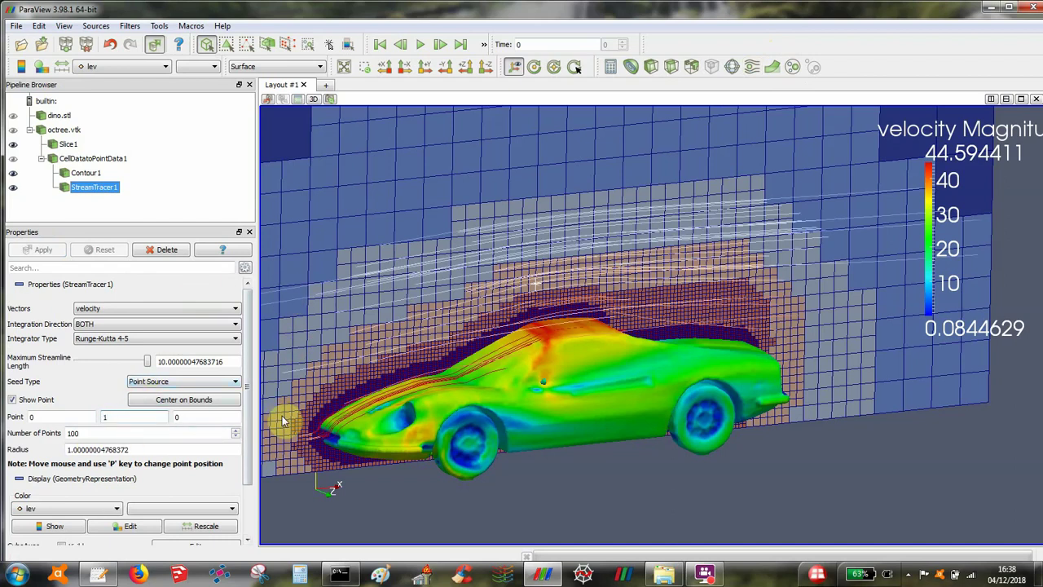
Display the streamlines in Solid Color and view the whole model side-on along the Z axis.
click(130, 73)
click(126, 70)
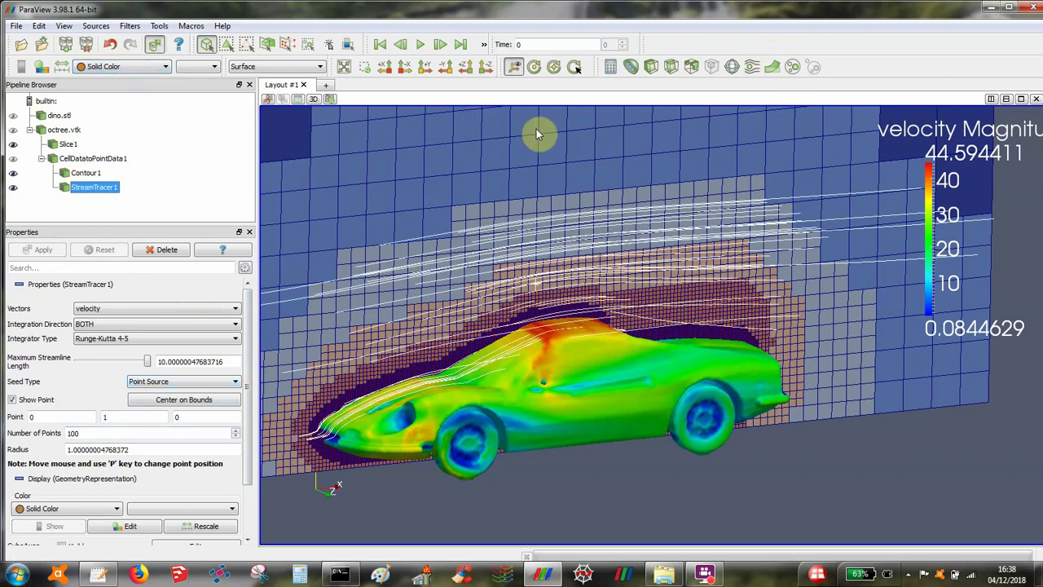
click(486, 67)
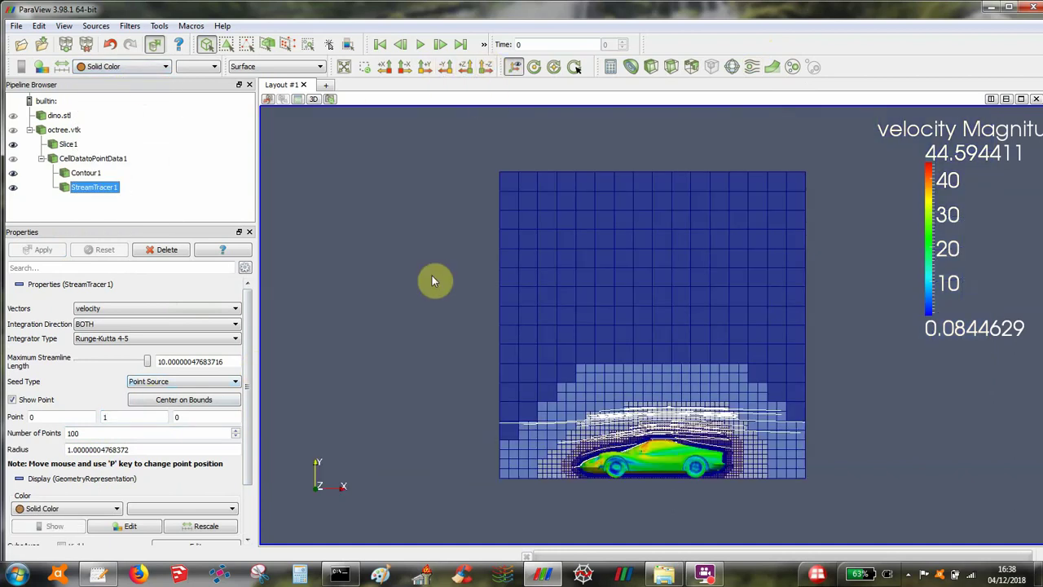
Set StreamTracer1's interpolator type to Interpolator with Cell Locator using its advanced properties, and return to the basic properties.
click(363, 66)
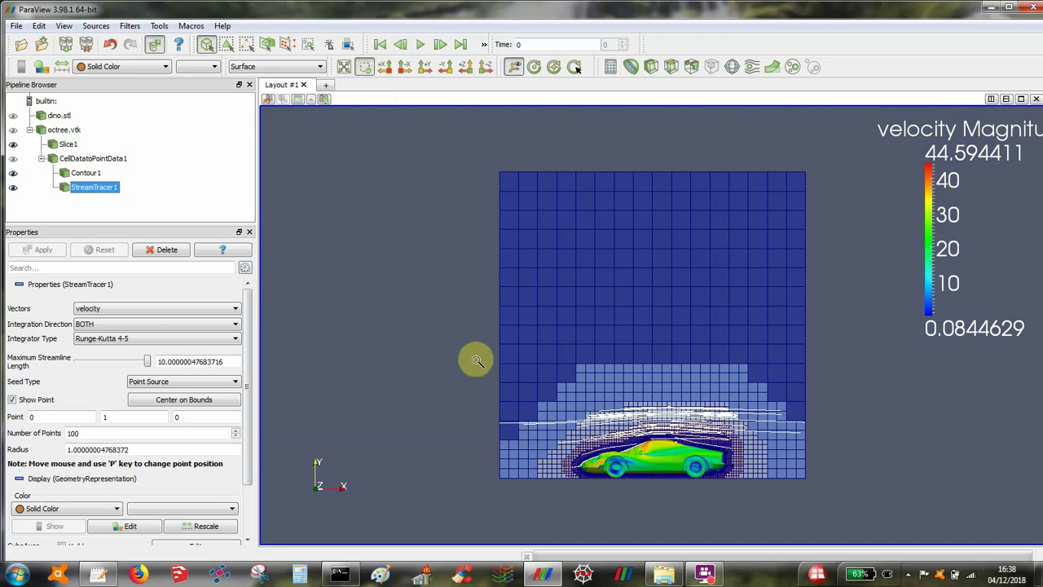
drag(476, 361, 829, 498)
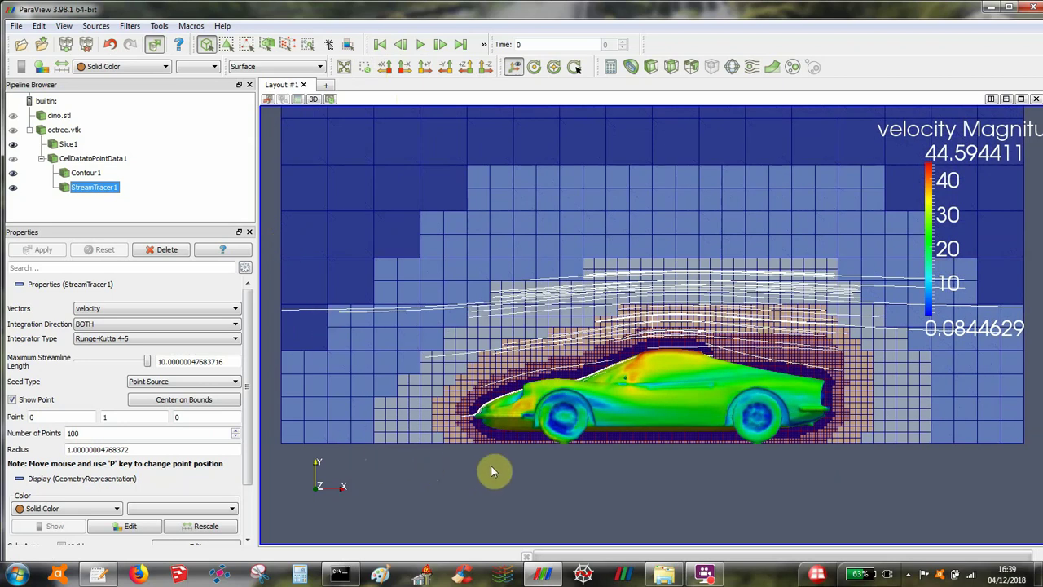
click(245, 268)
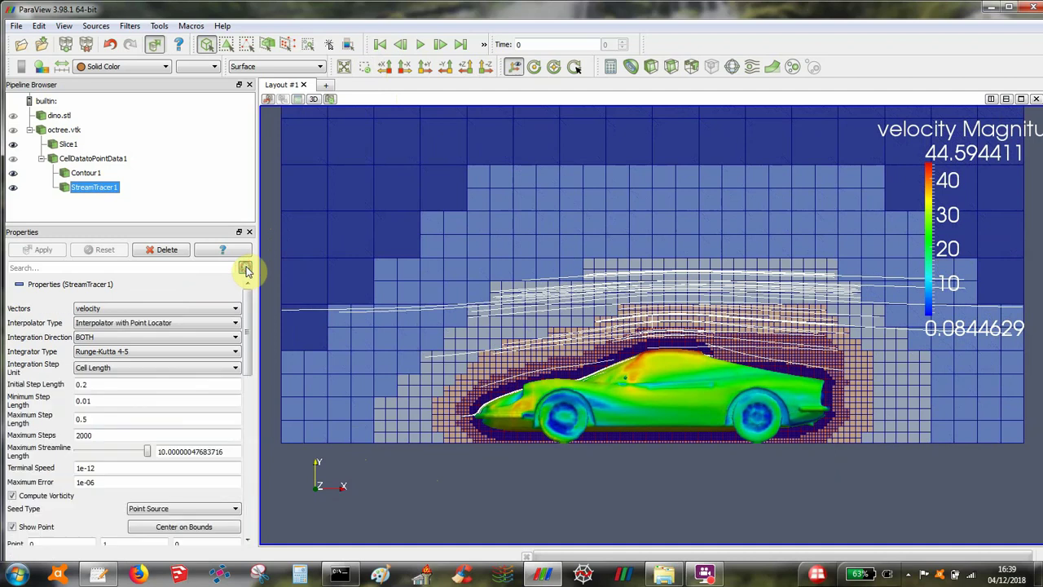
click(226, 326)
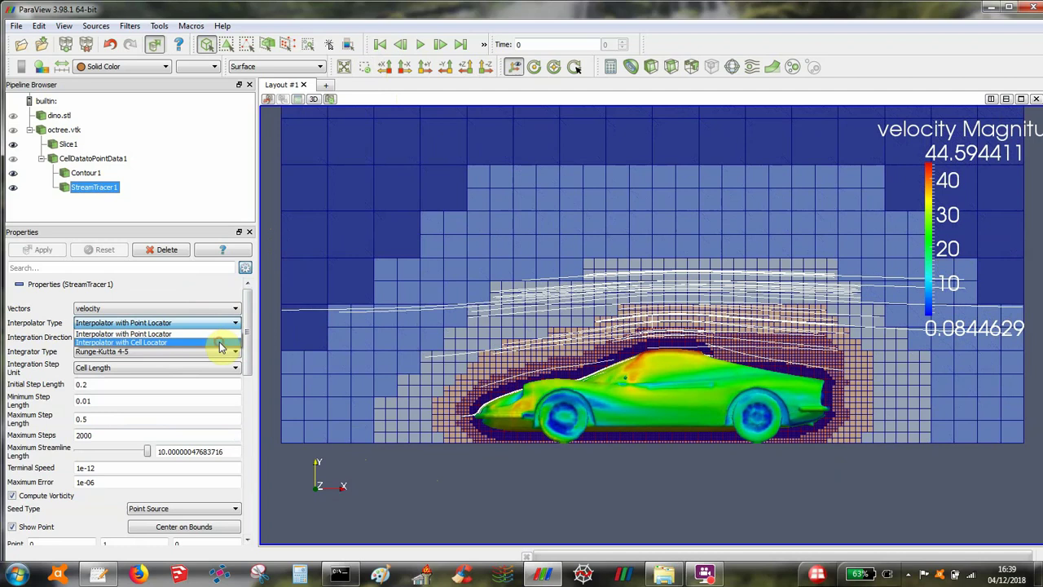
click(220, 342)
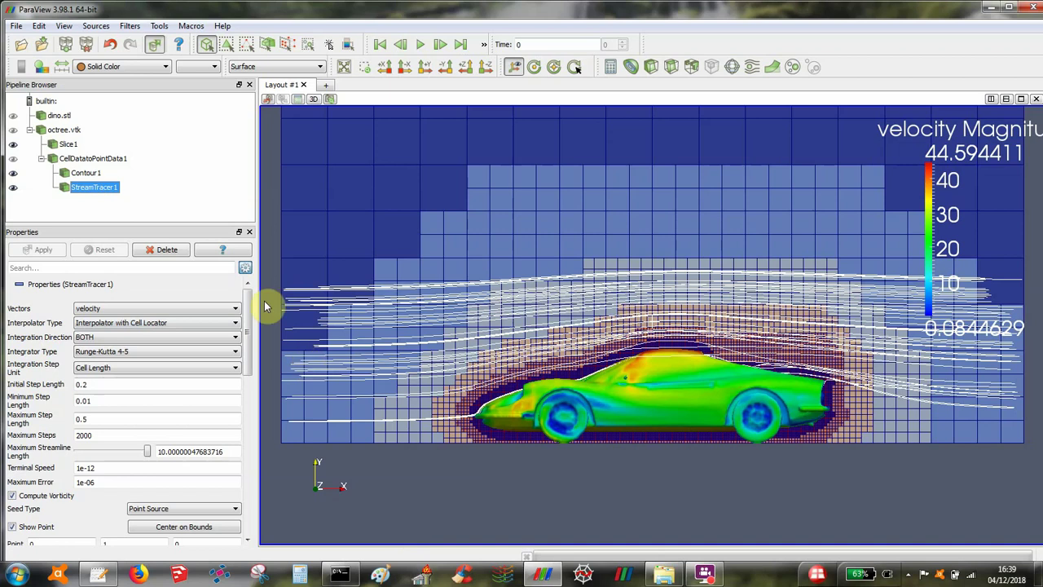
click(244, 269)
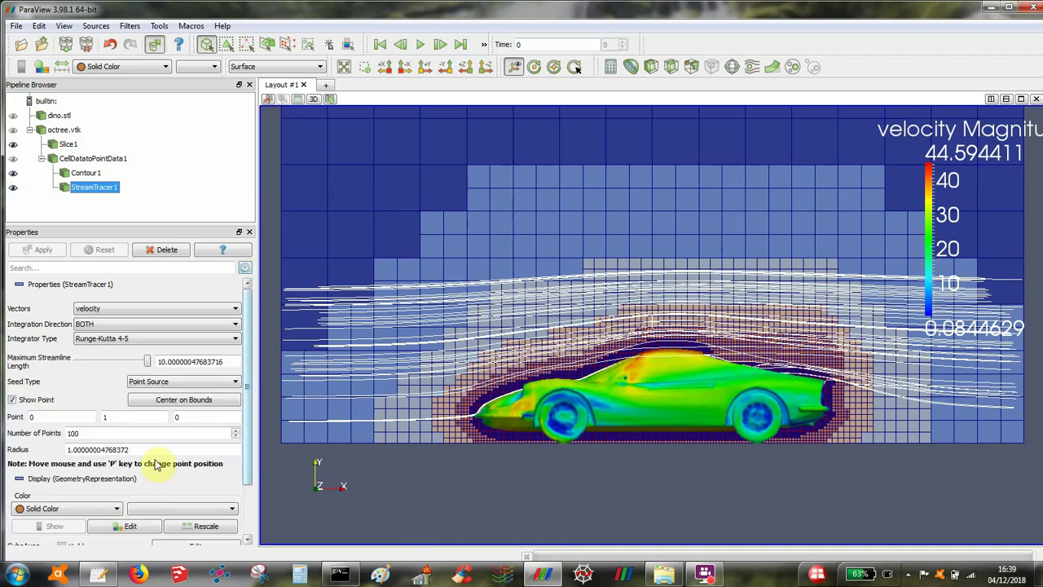
Set the stream tracer's point source seed to 10 points with a radius of 0.1.
double_click(89, 434)
text(10)
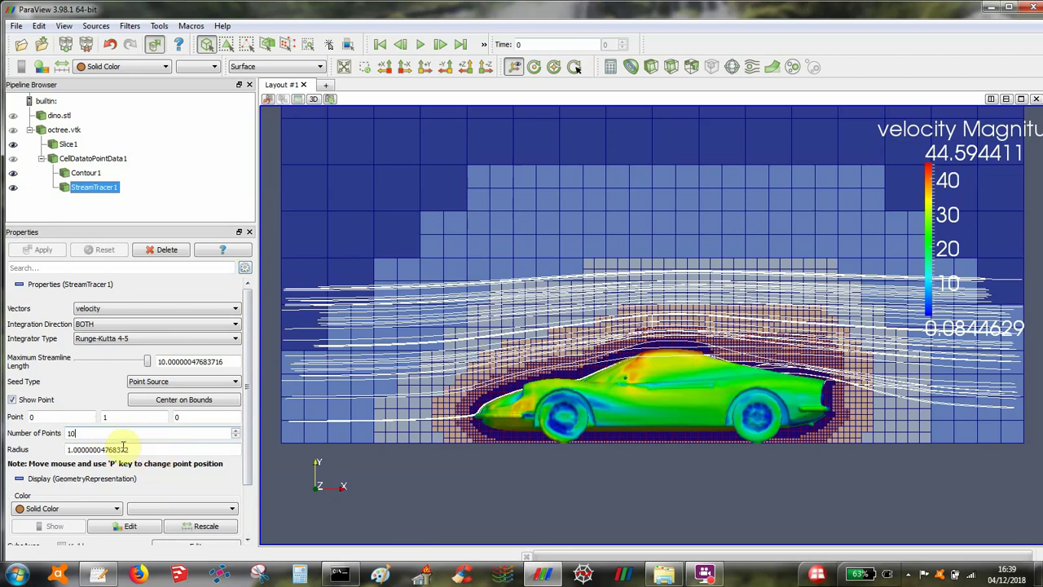
key(Tab)
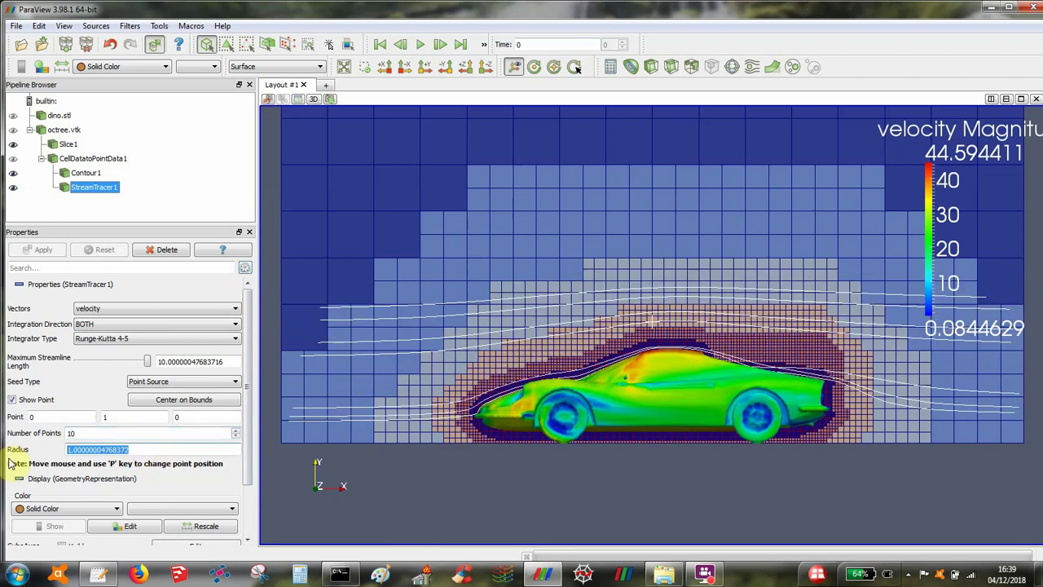
text(0.1)
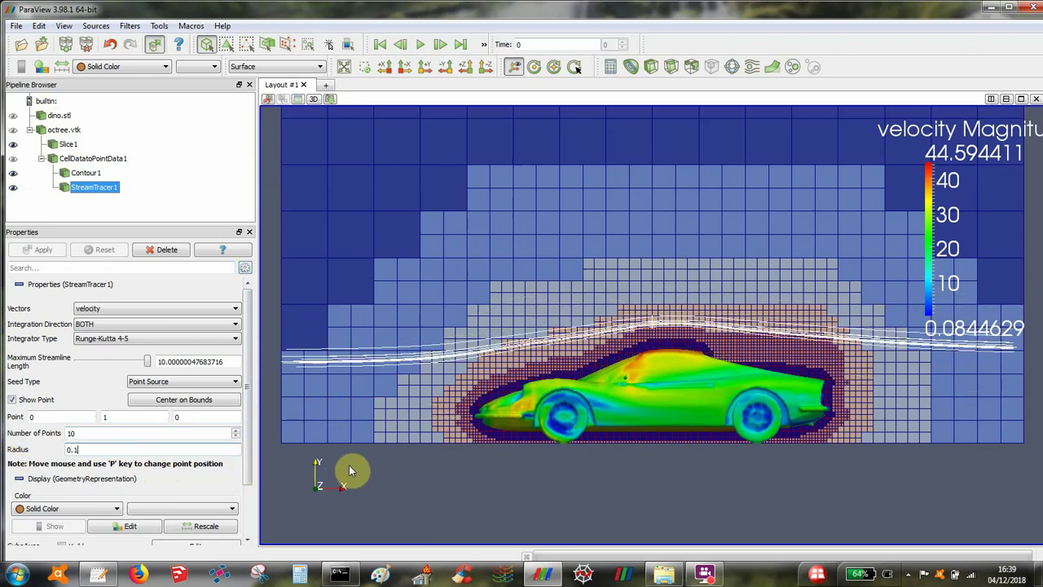
Move the streamline seed point ahead of the car to X -1, Y 0, Z 0.5.
drag(466, 493, 343, 338)
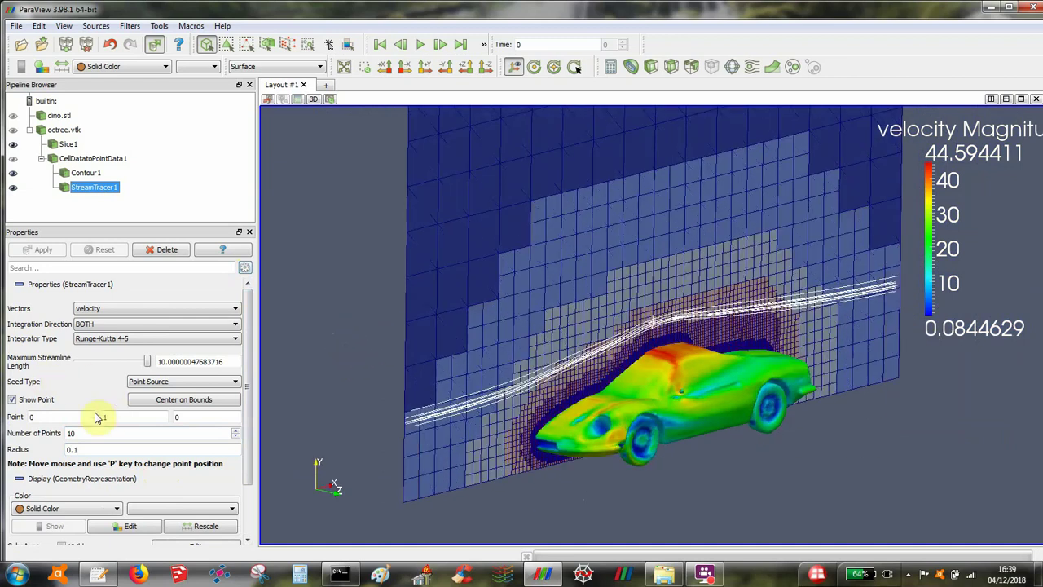
drag(95, 418, 5, 417)
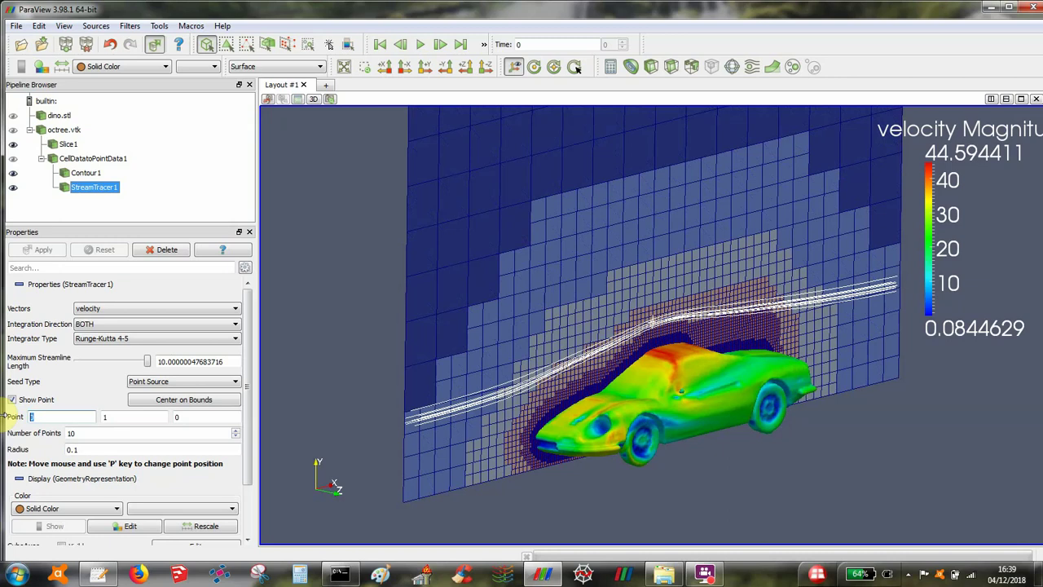
click(123, 416)
drag(124, 417, 58, 417)
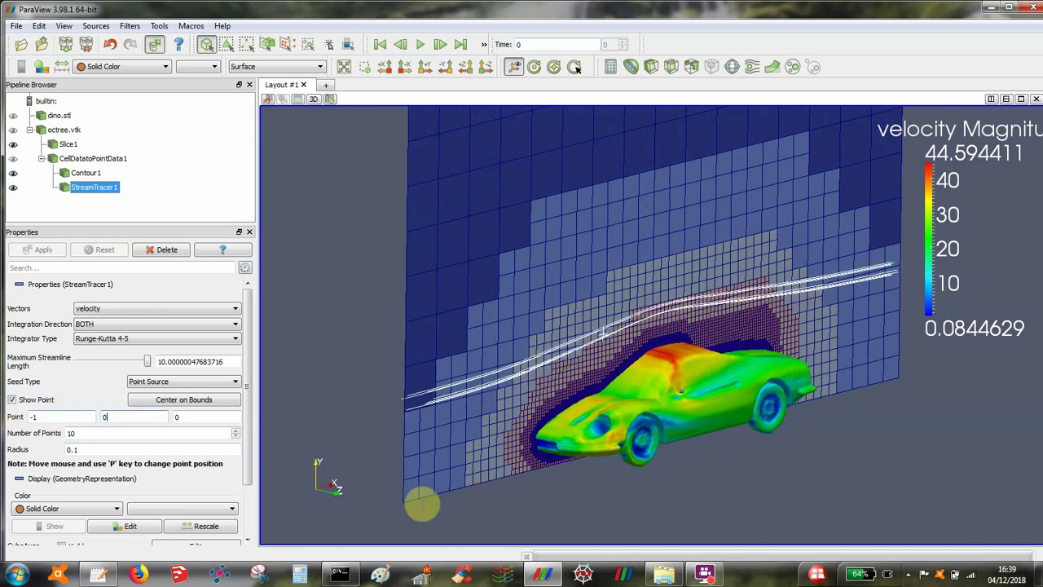
key(Return)
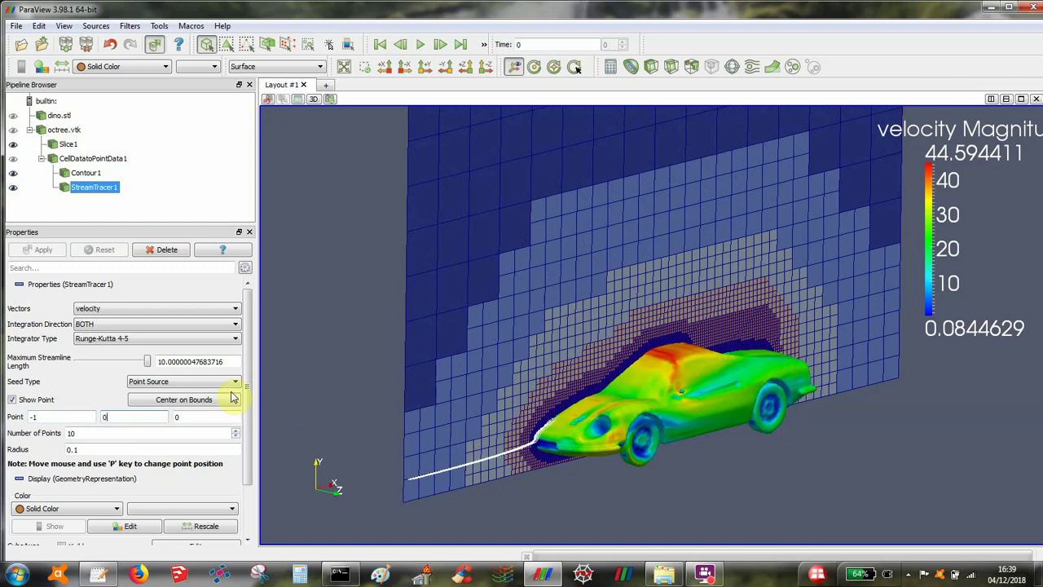
drag(196, 418, 157, 416)
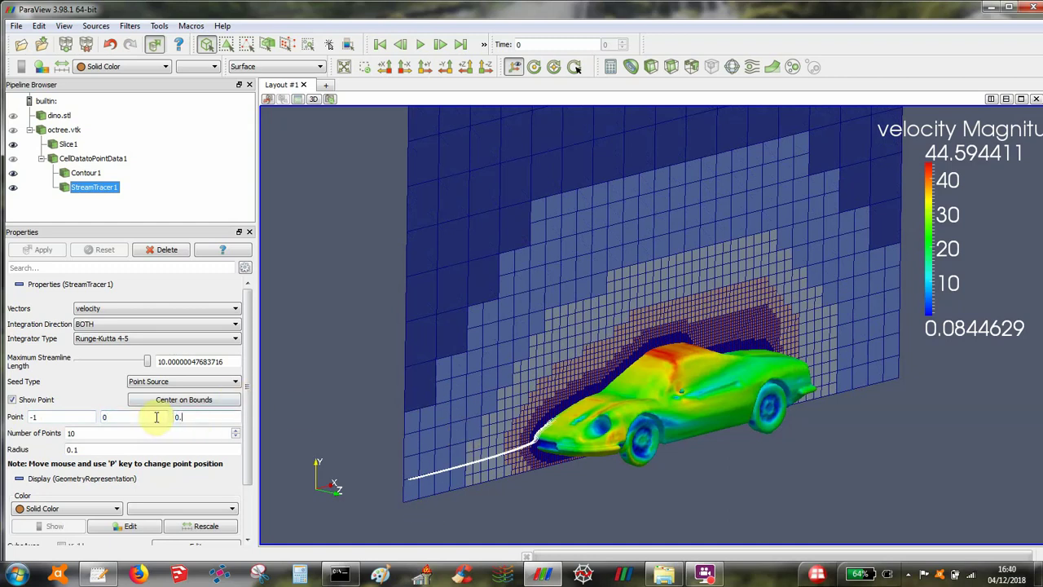
text(0.5)
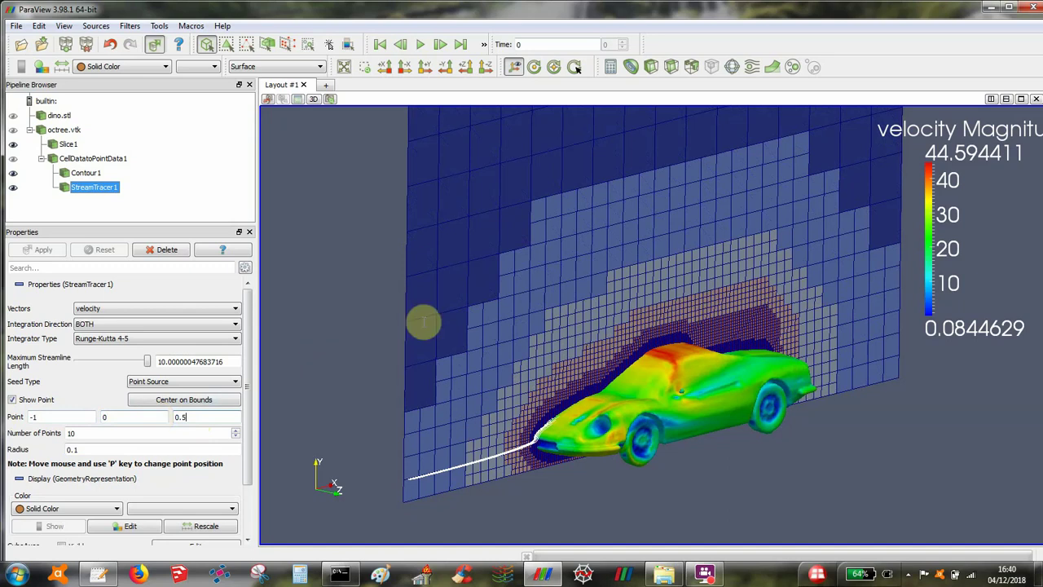
key(Return)
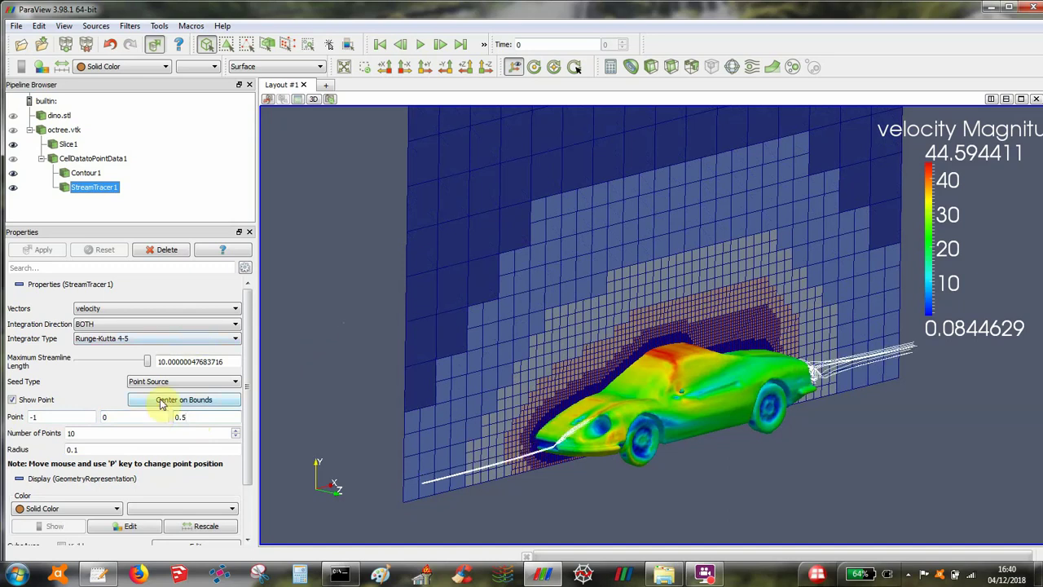
Inspect the streamlines behind the car, raise the seed point to Y 0.2 and set the number of points to 100.
drag(349, 250, 260, 237)
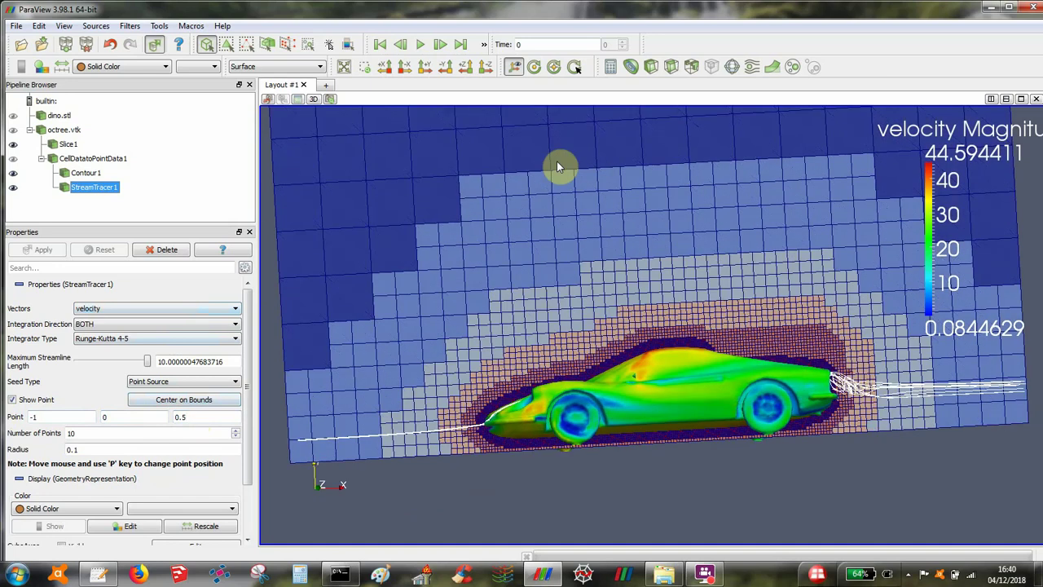
drag(694, 190, 553, 246)
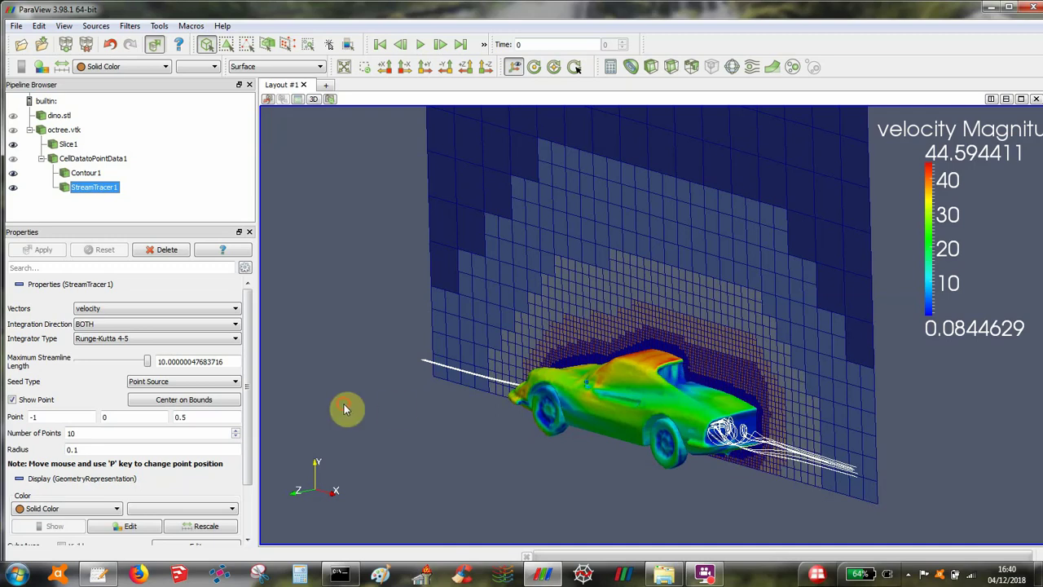
mouse_move(343, 403)
mouse_down()
mouse_move(366, 403)
mouse_move(359, 413)
mouse_up()
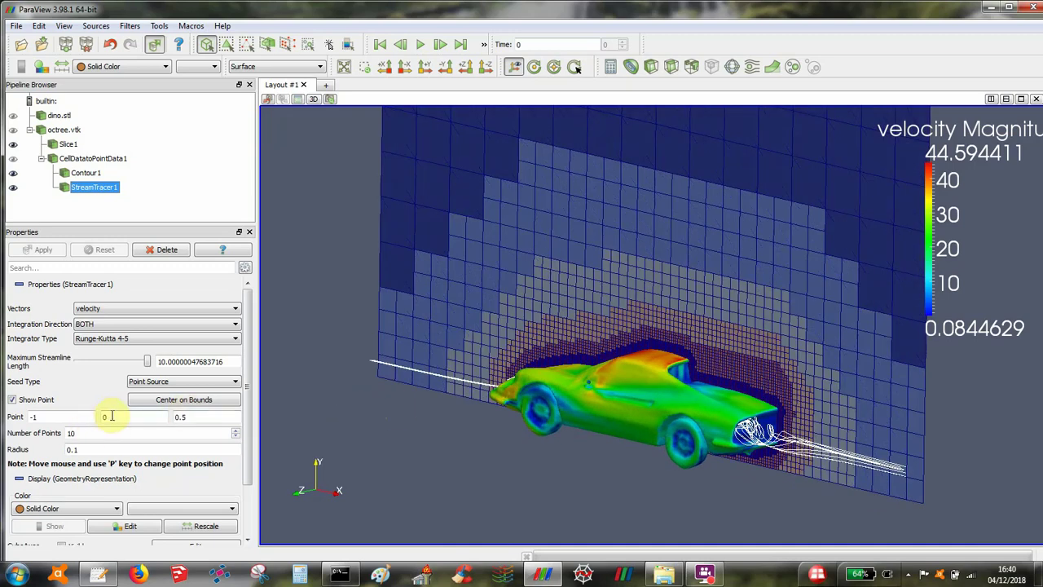
drag(127, 418, 91, 418)
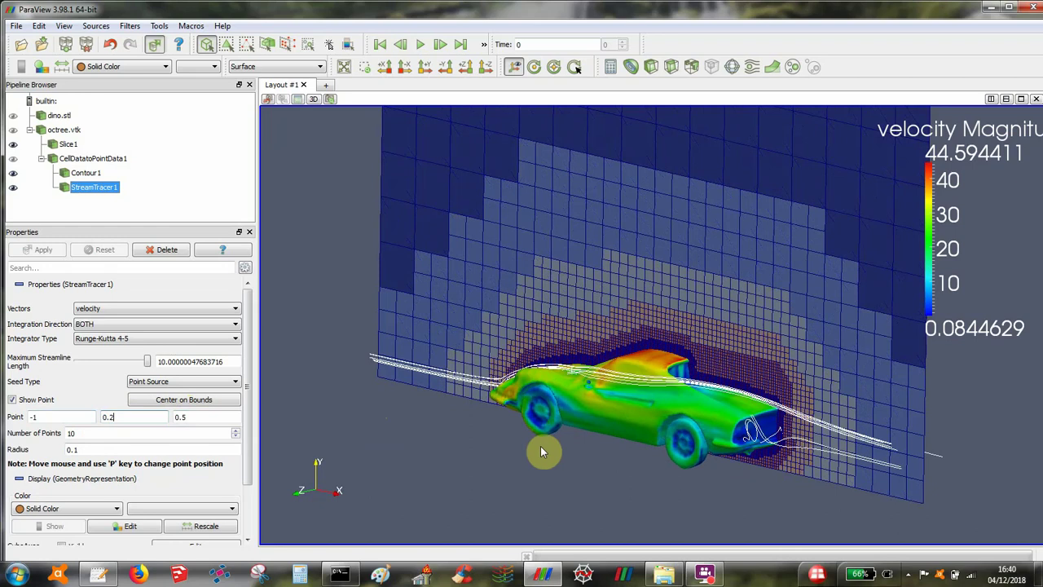
click(94, 434)
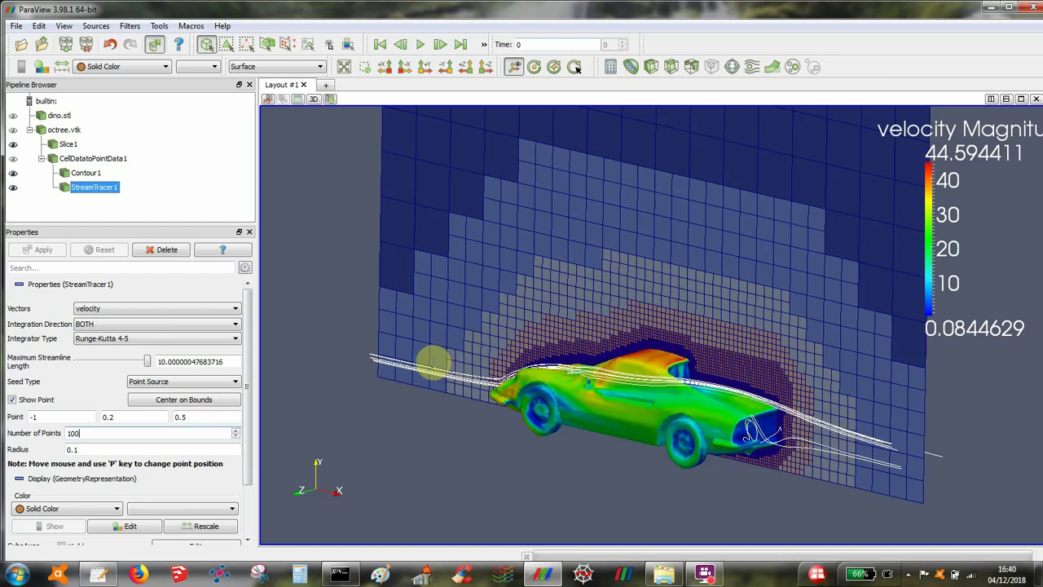
key(Return)
Examine the streamlines over the car's body and in its rear wake up close from front, rear and side angles.
drag(583, 310, 728, 295)
scroll(717, 306, up, 2)
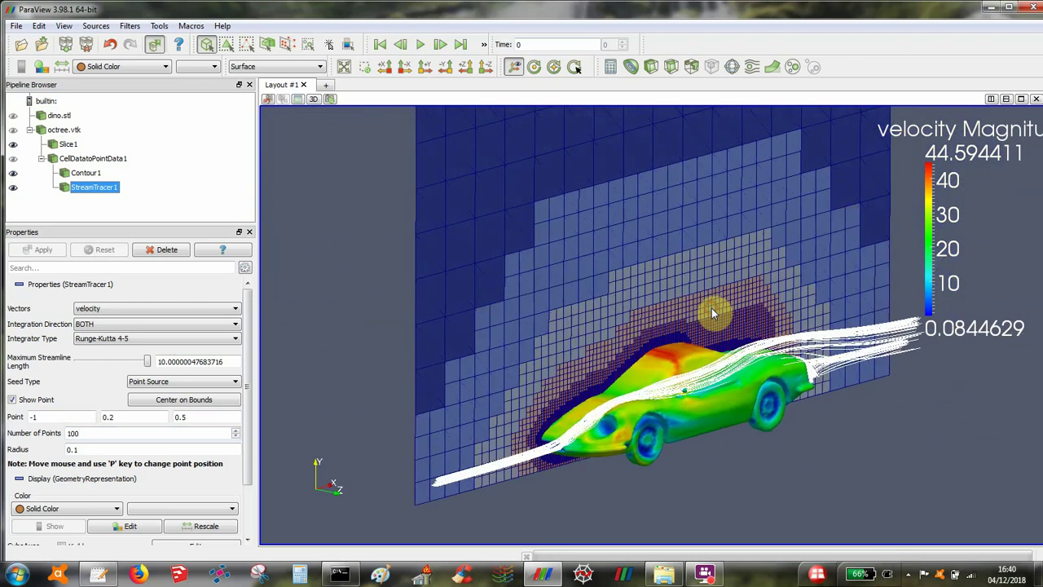
click(365, 68)
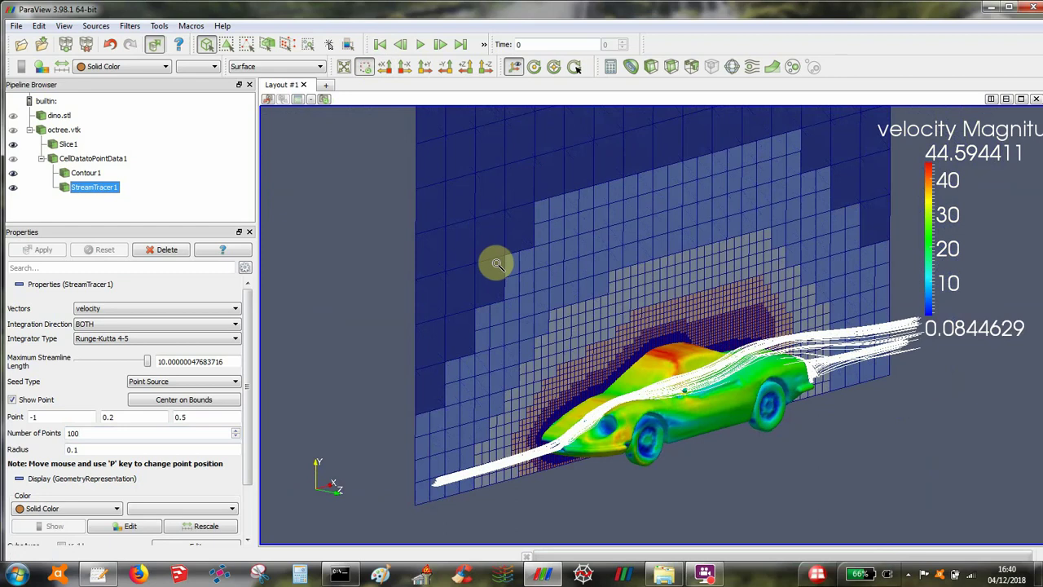
drag(392, 233, 724, 378)
drag(901, 477, 931, 507)
right_drag(502, 234, 477, 311)
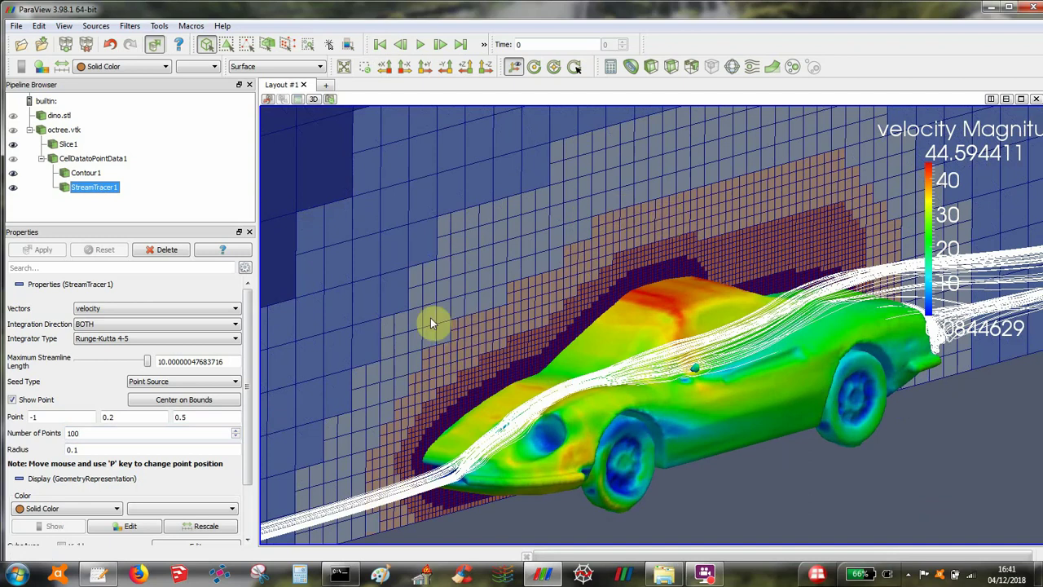
drag(430, 318, 519, 239)
drag(661, 198, 514, 396)
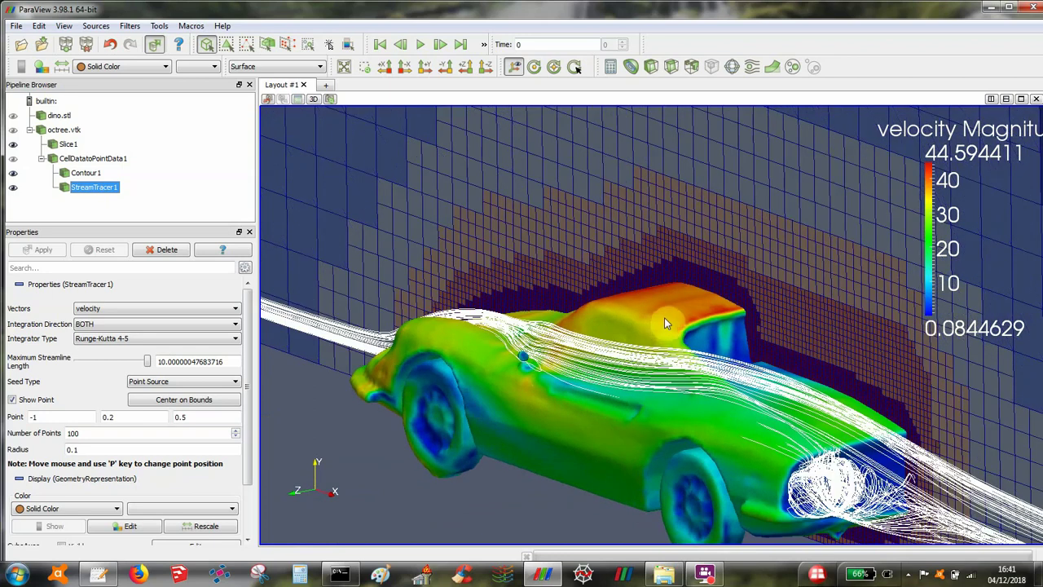
drag(679, 275, 513, 369)
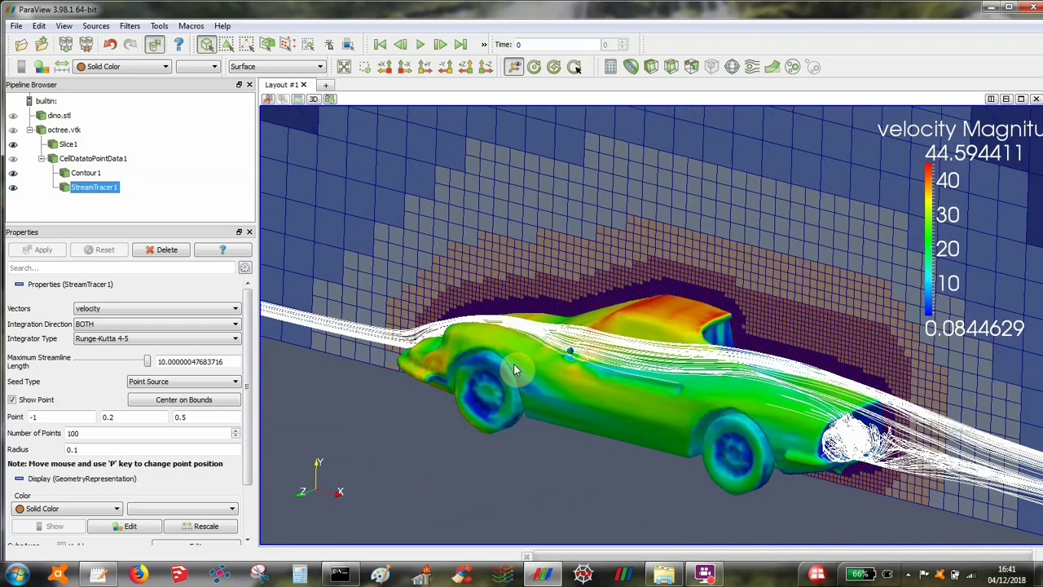
drag(659, 294, 820, 275)
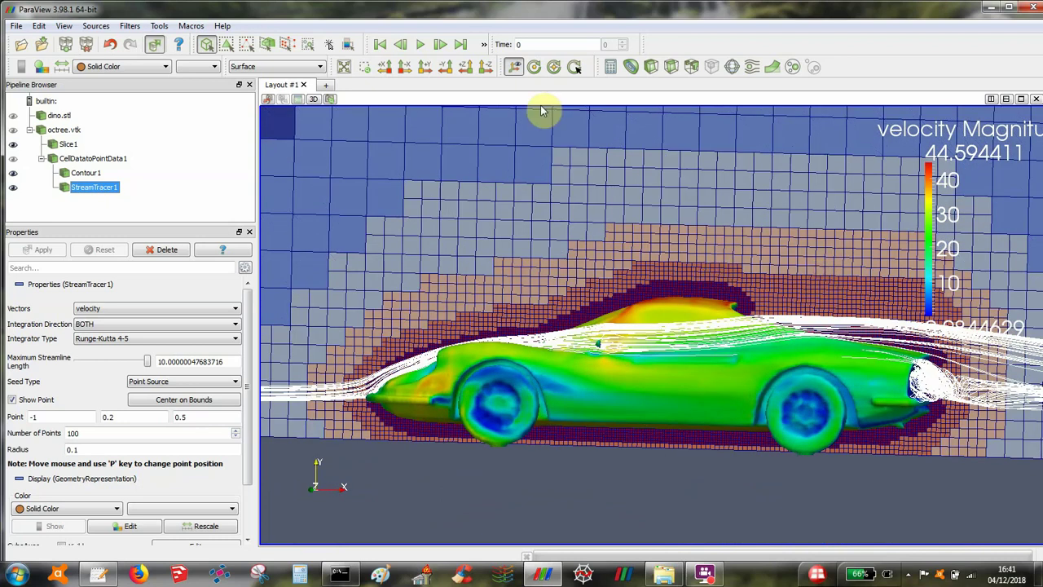
Set the view direction to -Z and frame the car with its streamlines side-on.
click(487, 68)
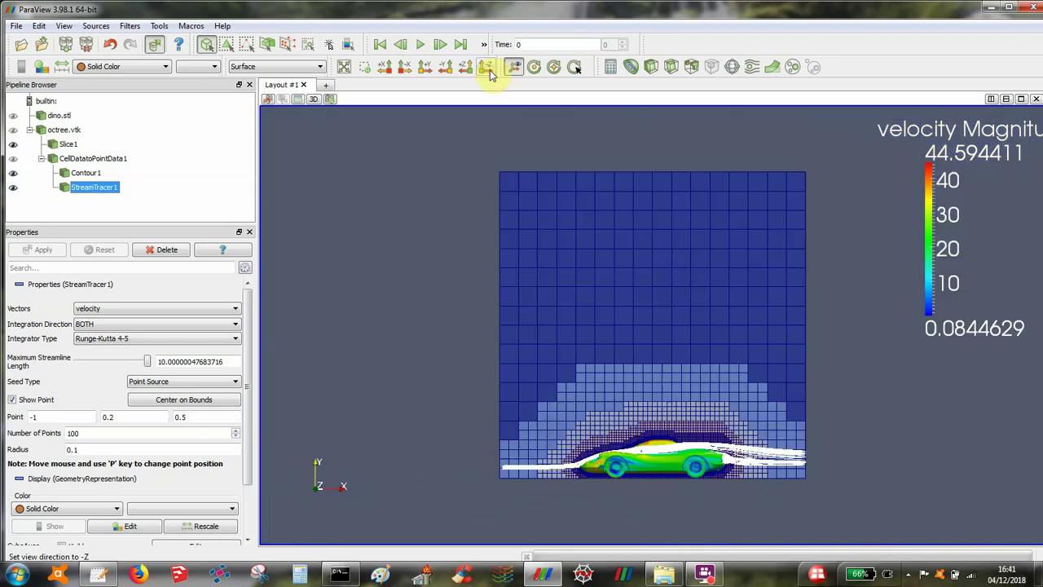
click(364, 66)
drag(482, 337, 812, 498)
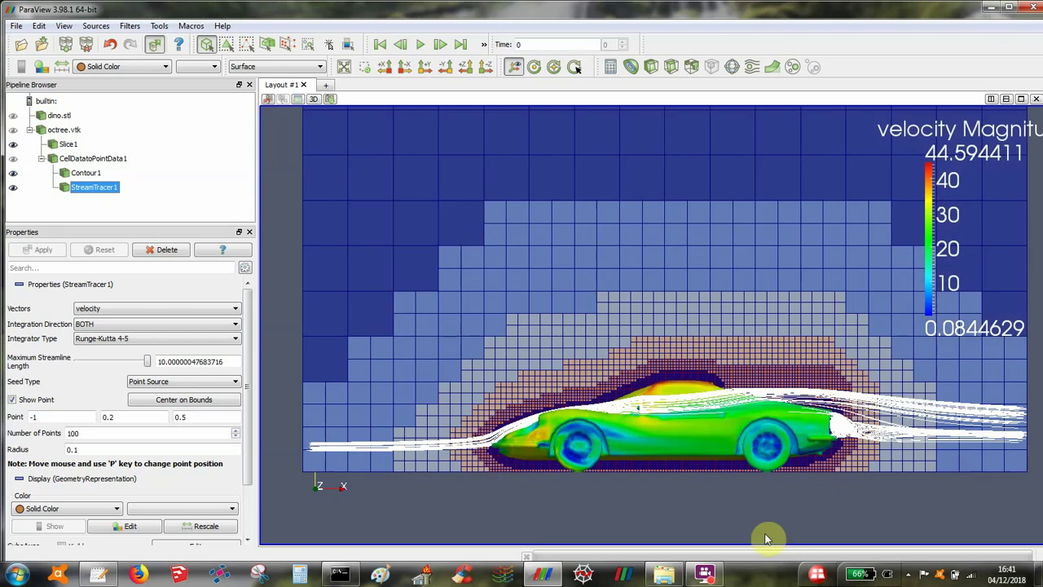
click(704, 574)
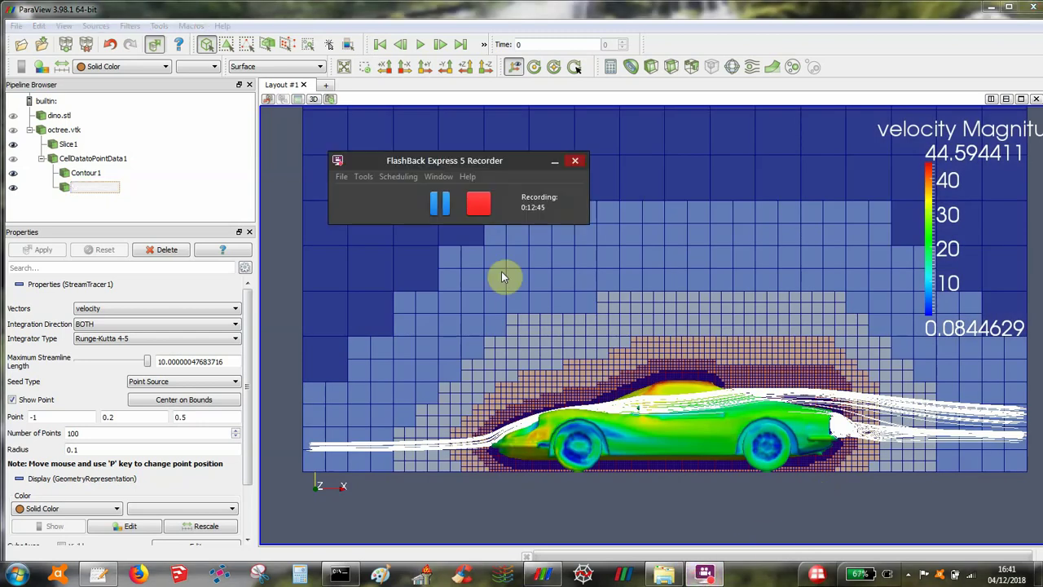